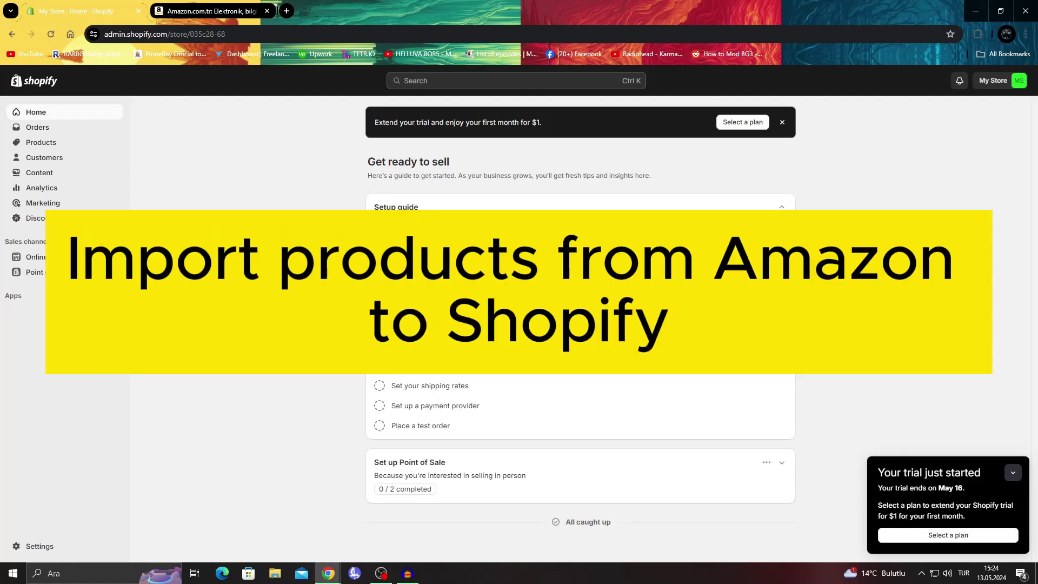
- Change the Amazon tab from amazon.com.tr to the US amazon.com home page, then return to Shopify admin
{"action": "left_click", "coordinate": [211, 11]}
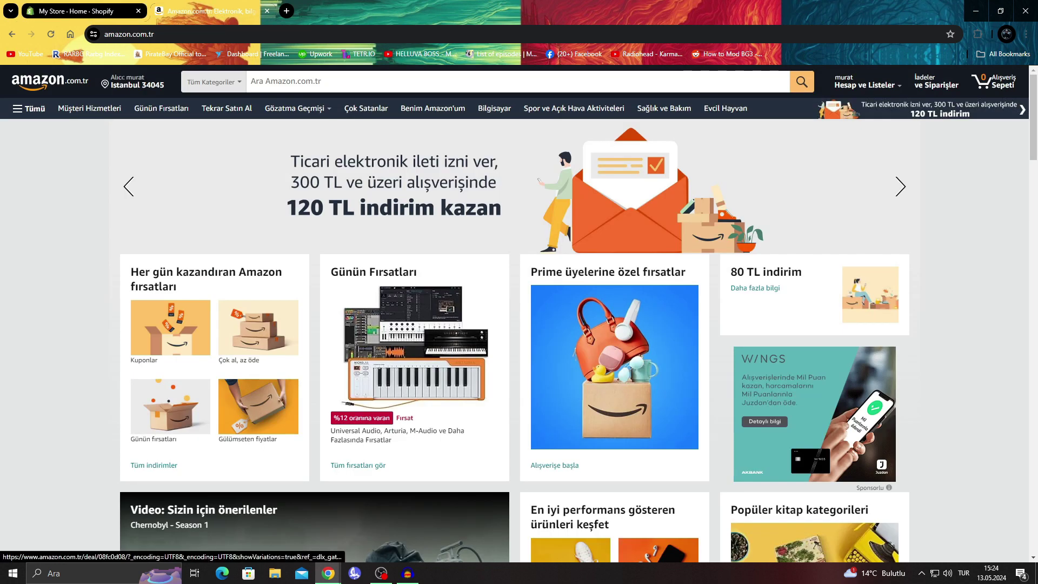
{"action": "scroll", "coordinate": [519, 313], "scroll_direction": "down", "scroll_amount": 10}
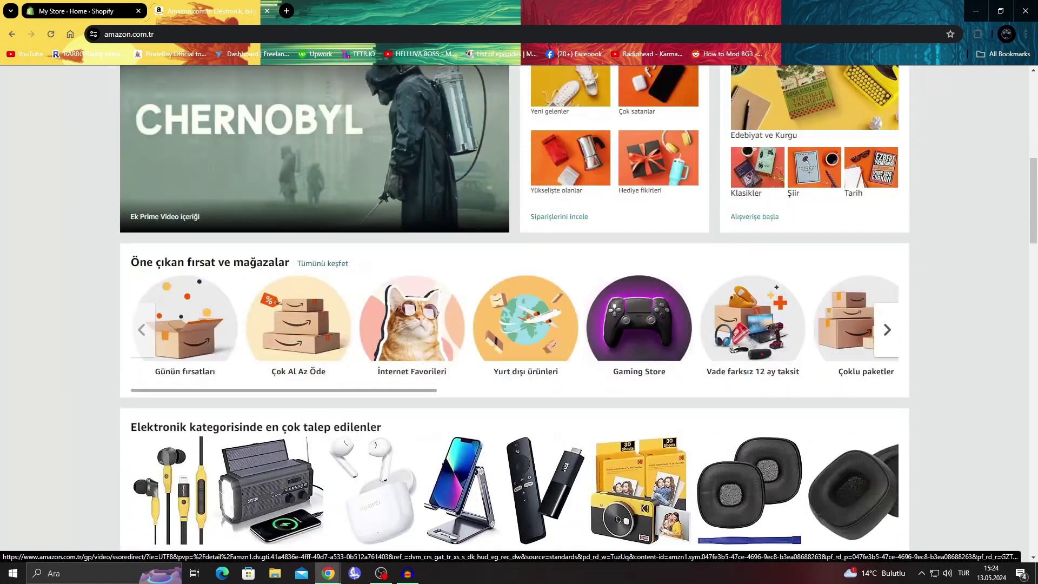
{"action": "scroll", "coordinate": [324, 190], "scroll_direction": "up", "scroll_amount": 10}
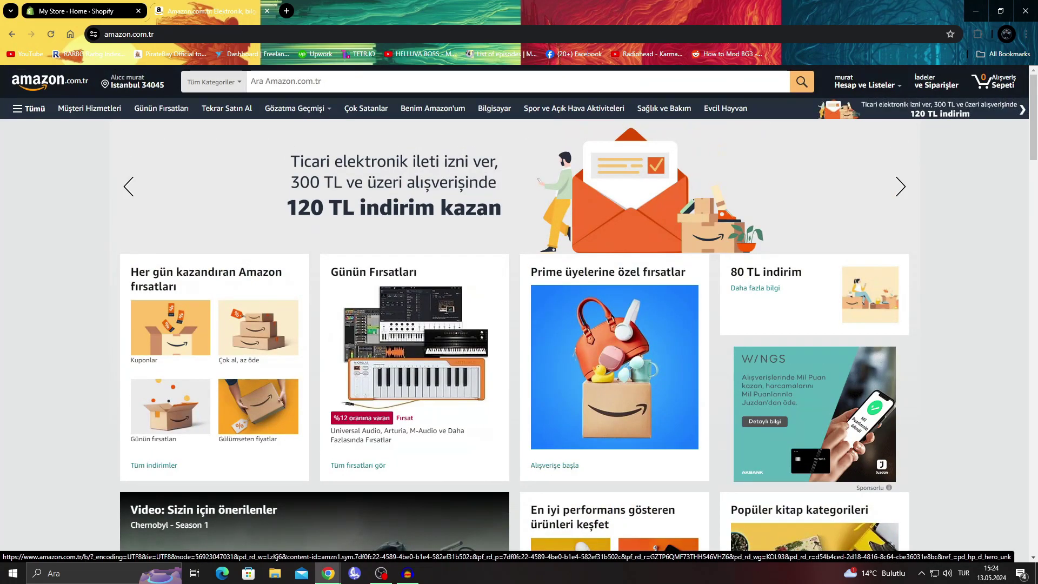
{"action": "left_click", "coordinate": [198, 34]}
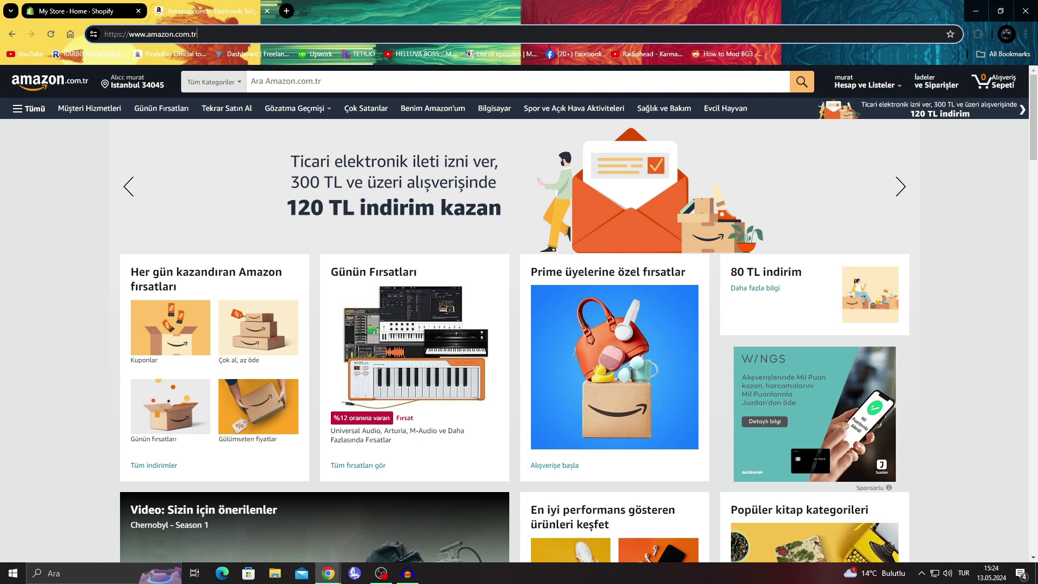
{"action": "key", "text": "BackSpace"}
{"action": "key", "text": "BackSpace"}
{"action": "key", "text": "BackSpace"}
{"action": "key", "text": "Return"}
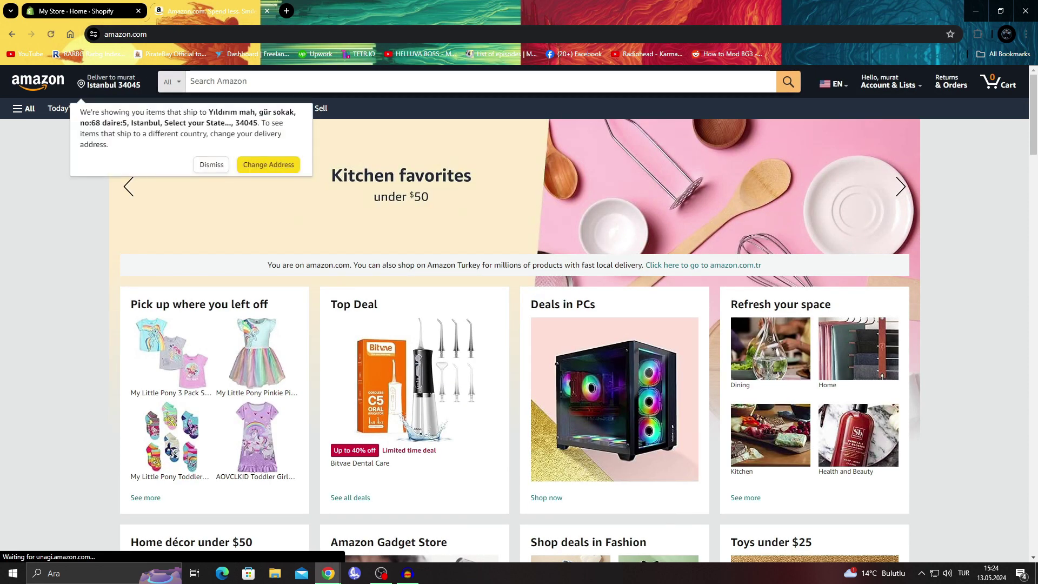
{"action": "left_click", "coordinate": [212, 165]}
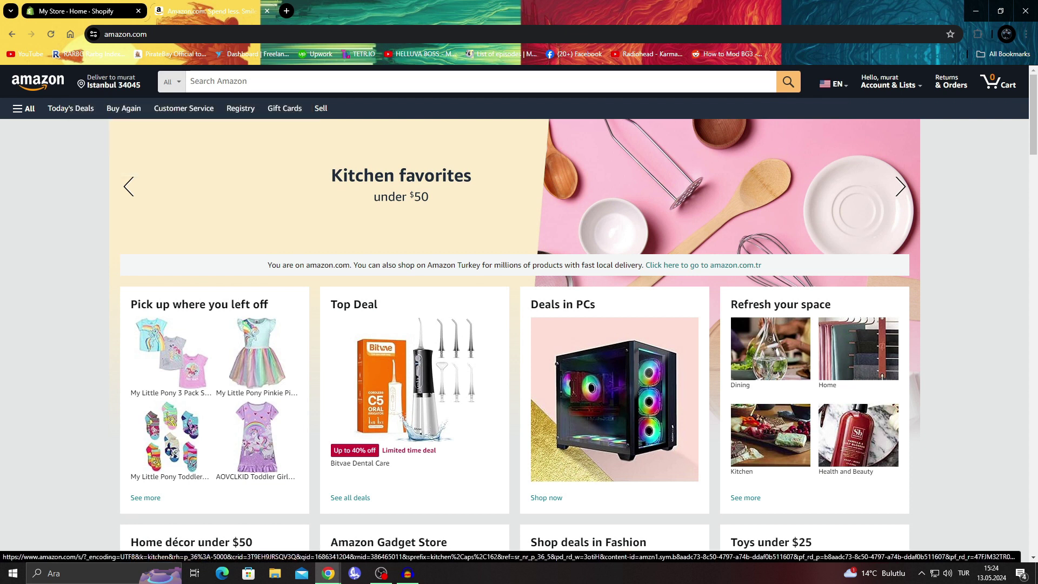
{"action": "key", "text": "ctrl+shift+Tab"}
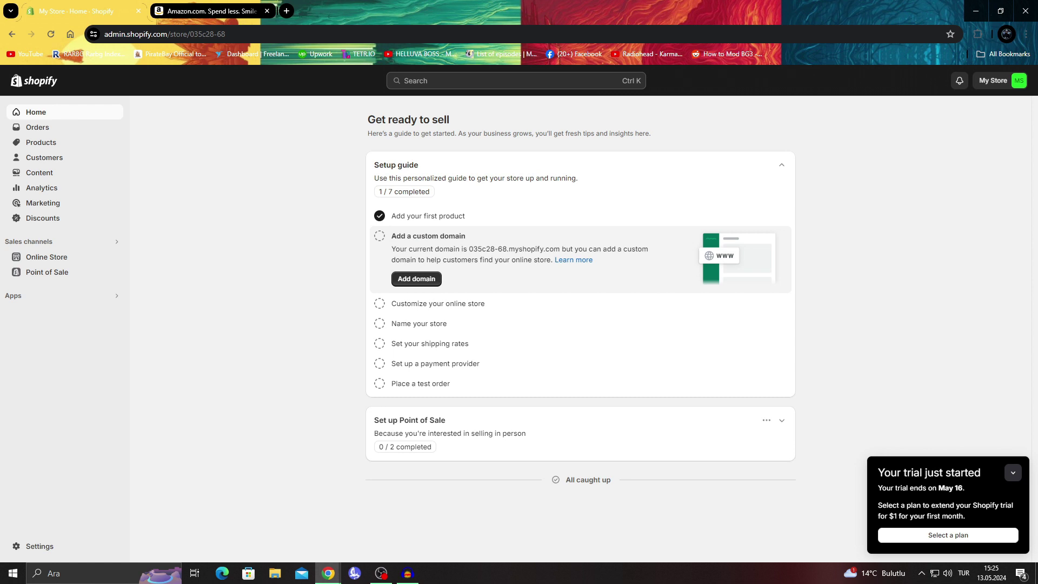
- Search the whole Shopify admin for 'amazon', with the Apps filter removed
{"action": "left_click", "coordinate": [14, 295]}
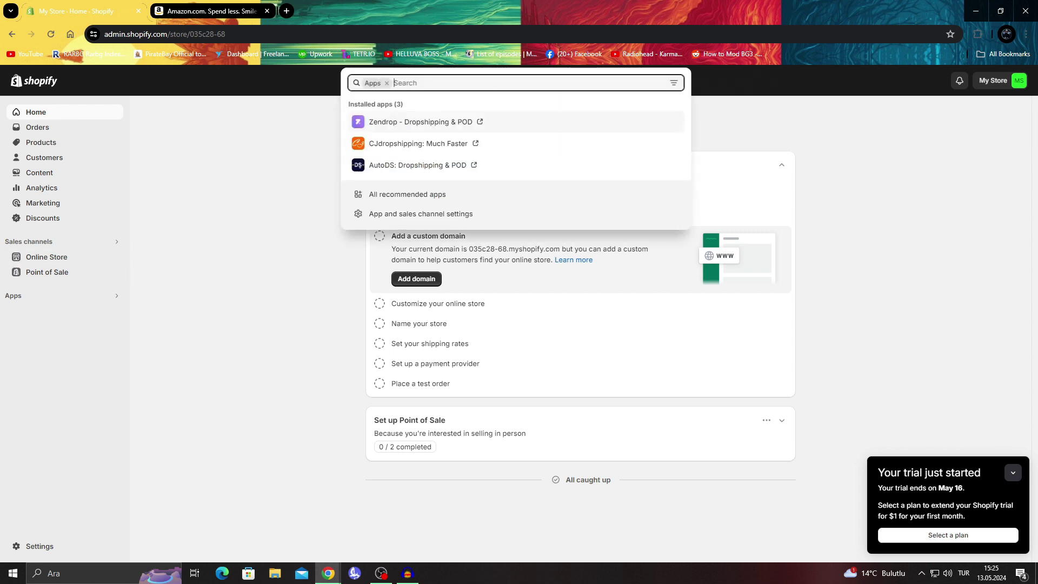
{"action": "key", "text": "BackSpace"}
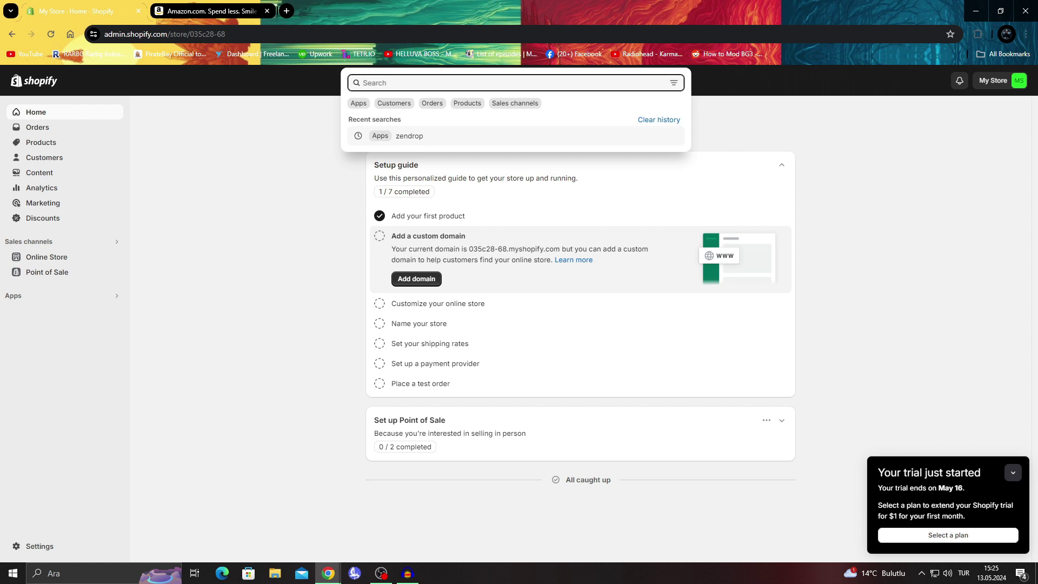
{"action": "type", "text": "amazon"}
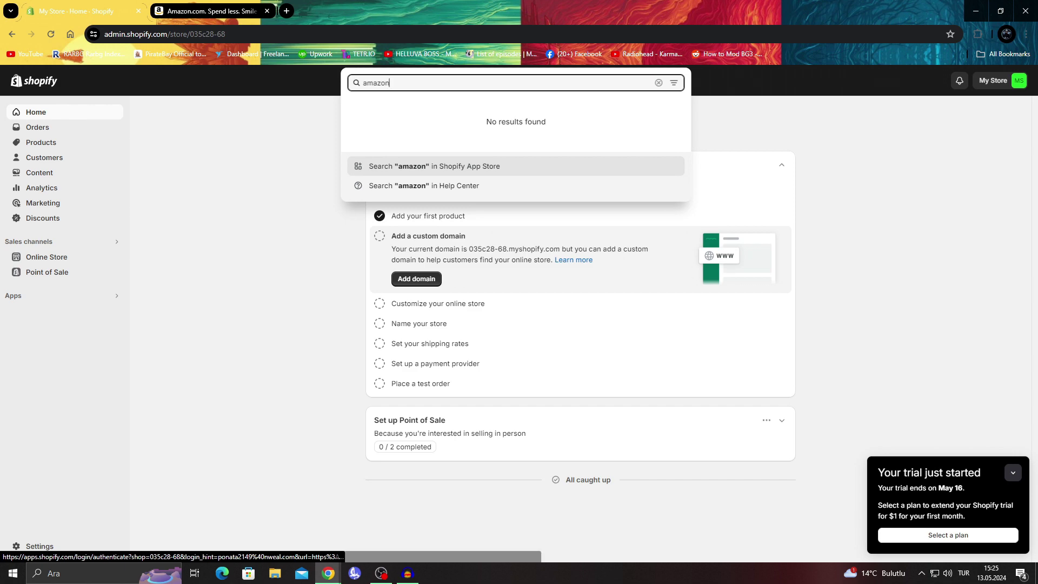
- Search the Shopify App Store for 'amazon' and open the AmaZone DropShipper + Walmart app page
{"action": "key", "text": "Return"}
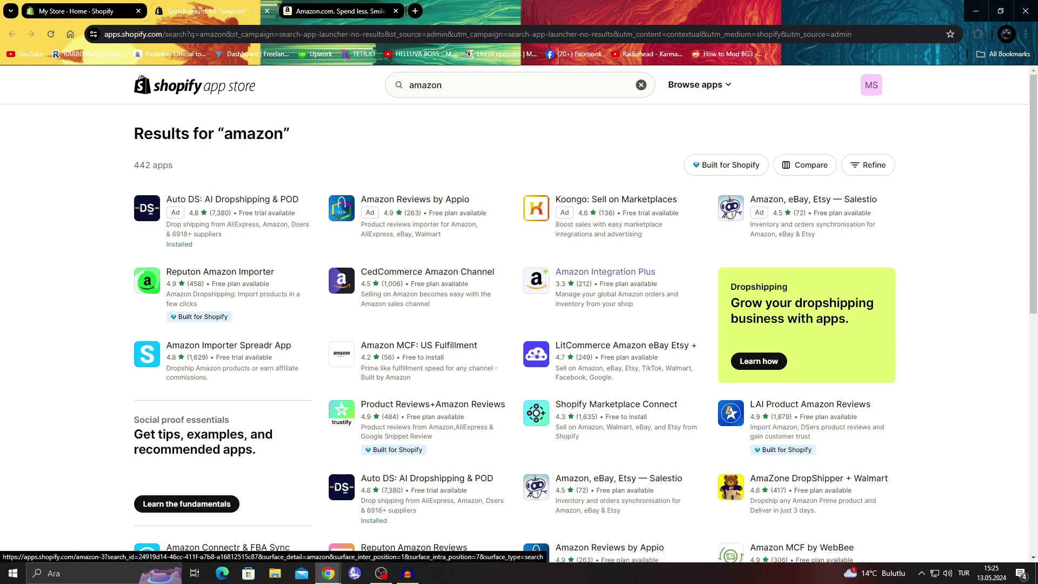
{"action": "scroll", "coordinate": [617, 265], "scroll_direction": "down", "scroll_amount": 3}
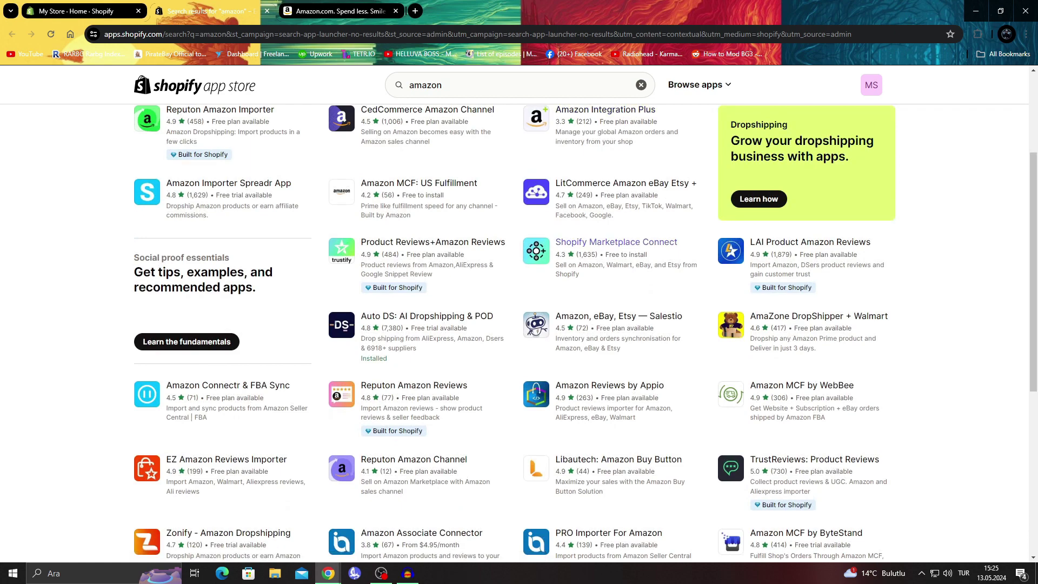
{"action": "scroll", "coordinate": [806, 324], "scroll_direction": "up", "scroll_amount": 1}
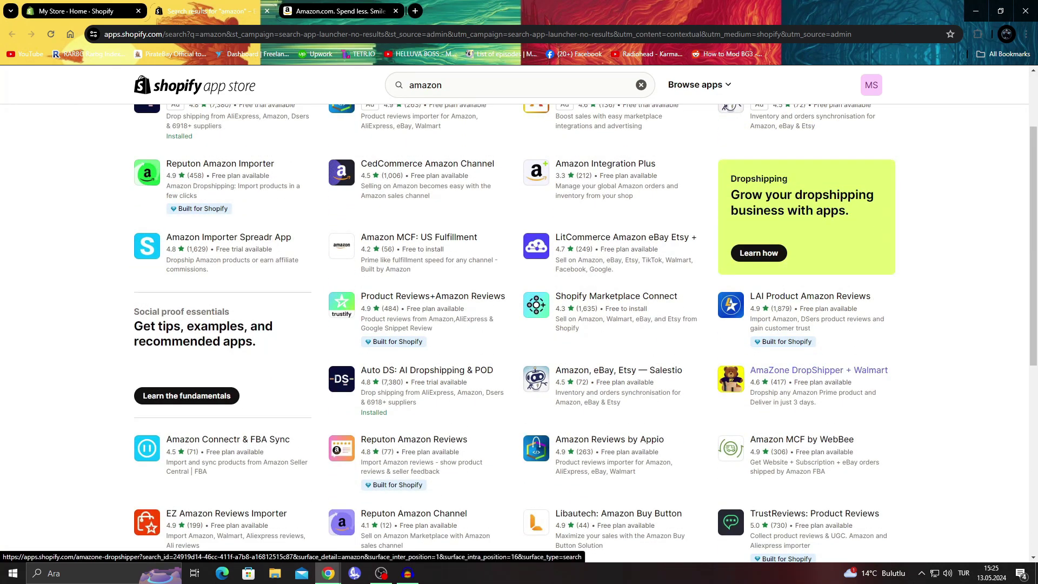
{"action": "left_click", "coordinate": [819, 370]}
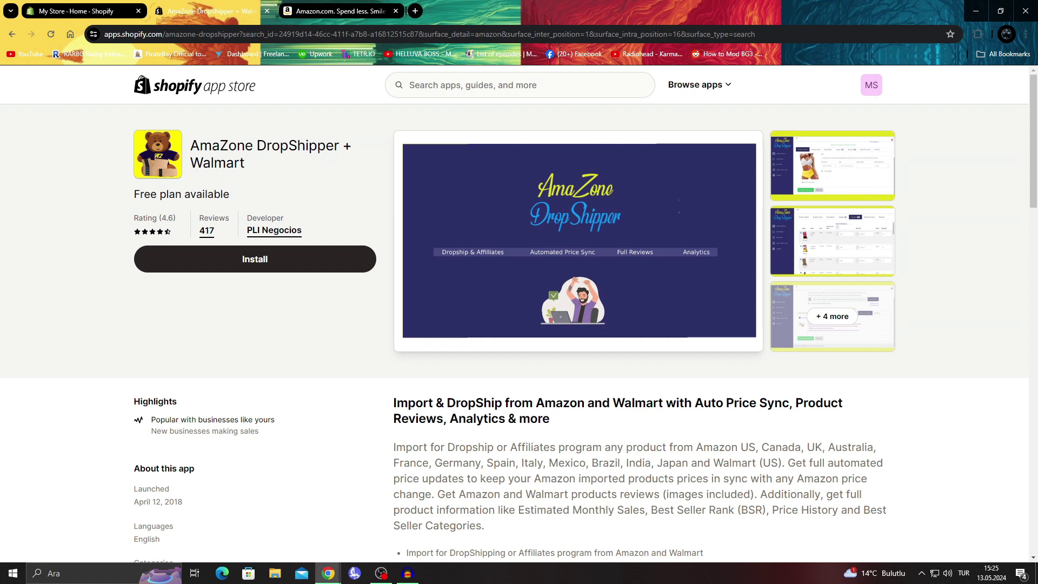
- Install AmaZone DropShipper and approve the installation in the Shopify admin tab
{"action": "left_click", "coordinate": [255, 259]}
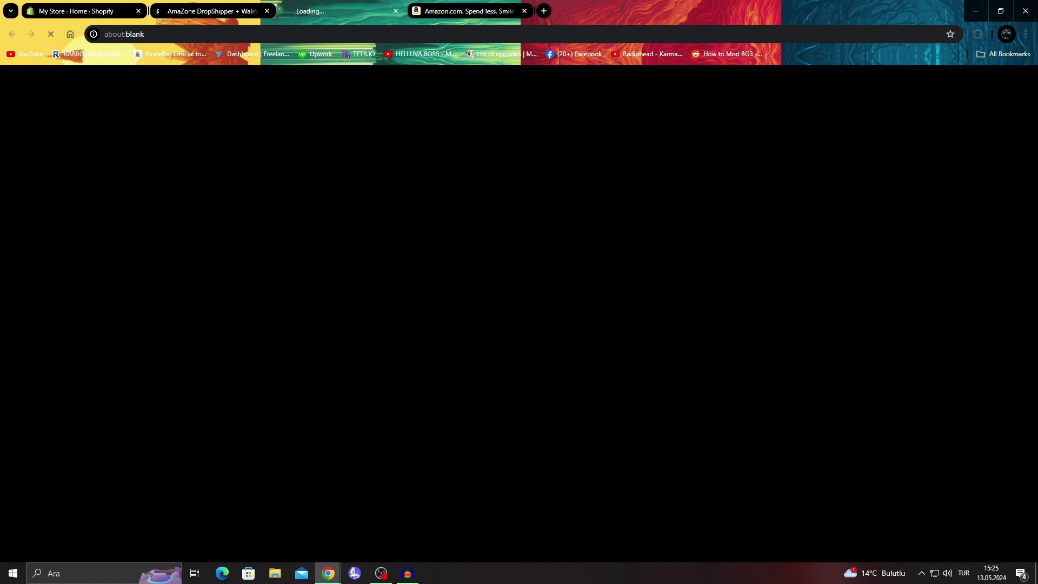
{"action": "left_click", "coordinate": [81, 10]}
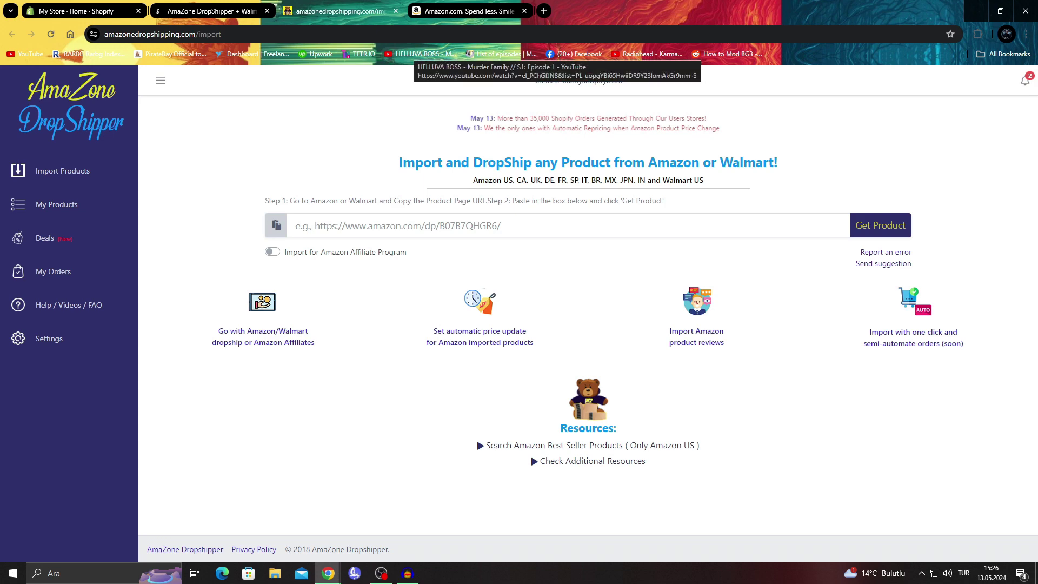
- Back on amazon.com, scroll the home page down to the Top Sellers in Toys row
{"action": "key", "text": "ctrl+Tab"}
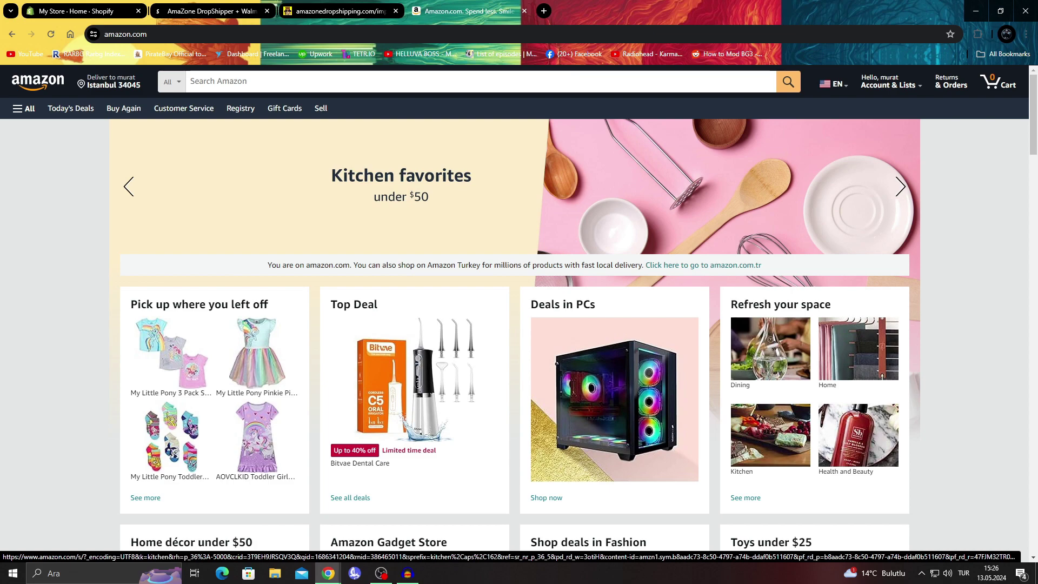
{"action": "scroll", "coordinate": [411, 179], "scroll_direction": "down", "scroll_amount": 4}
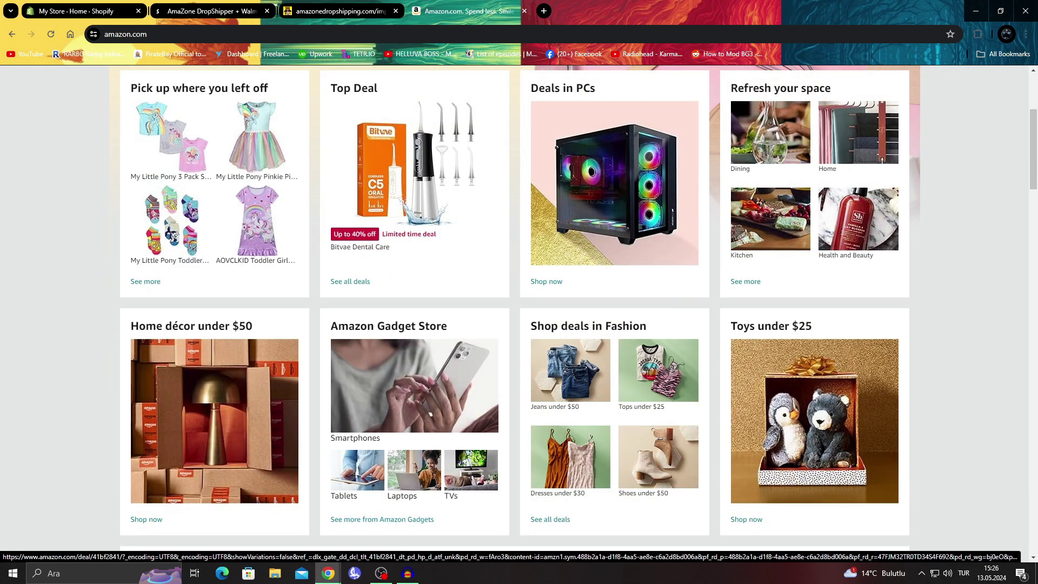
{"action": "scroll", "coordinate": [515, 308], "scroll_direction": "down", "scroll_amount": 11}
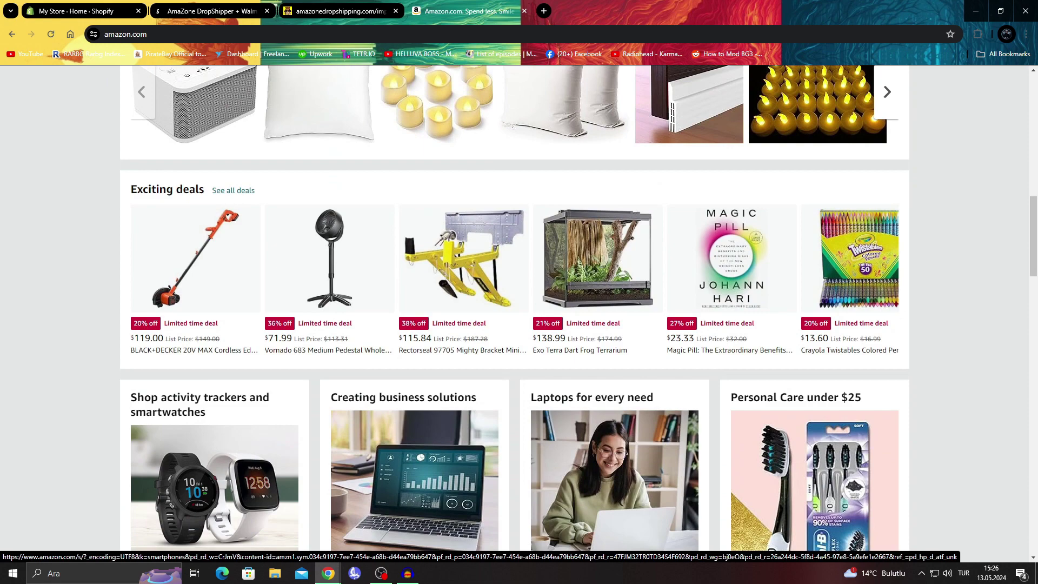
{"action": "scroll", "coordinate": [514, 313], "scroll_direction": "down", "scroll_amount": 6}
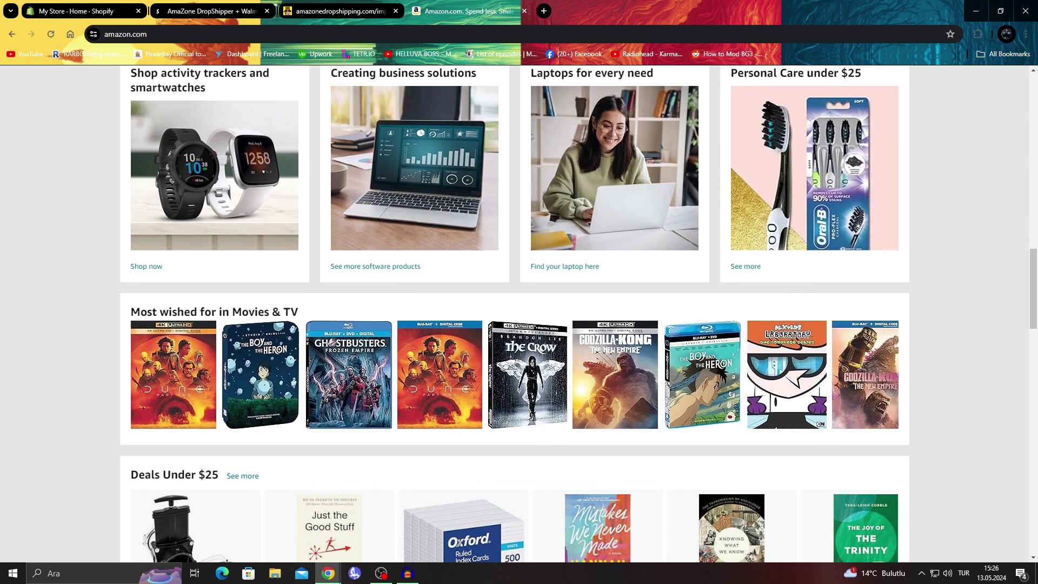
{"action": "scroll", "coordinate": [349, 270], "scroll_direction": "down", "scroll_amount": 2}
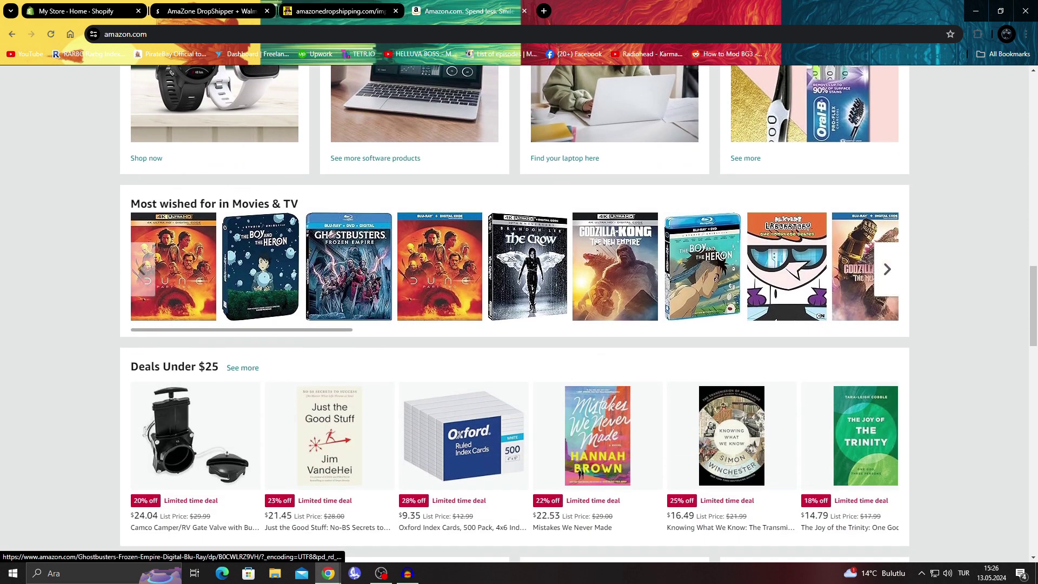
{"action": "scroll", "coordinate": [349, 271], "scroll_direction": "down", "scroll_amount": 4}
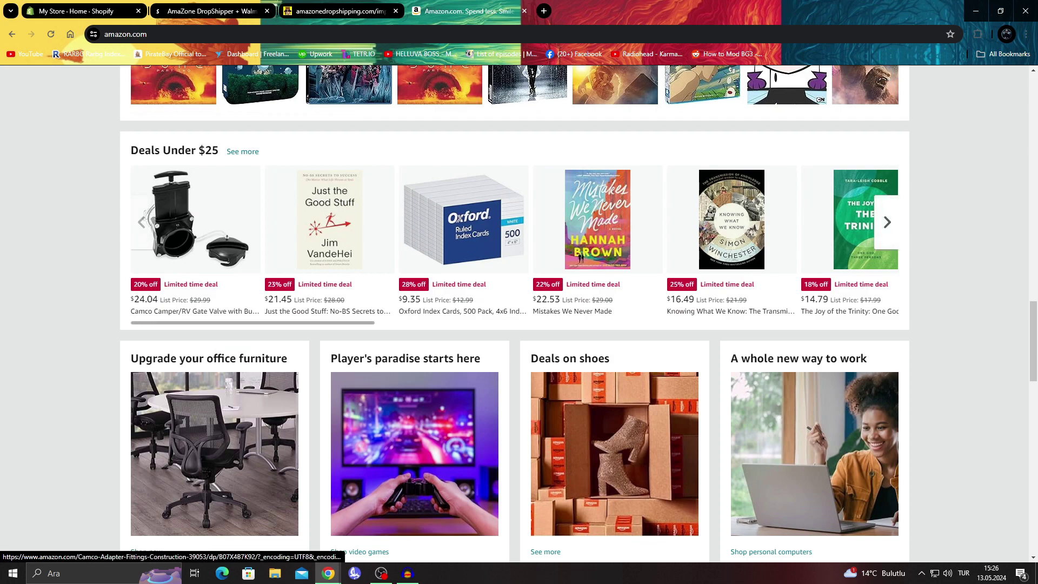
{"action": "scroll", "coordinate": [195, 228], "scroll_direction": "down", "scroll_amount": 8}
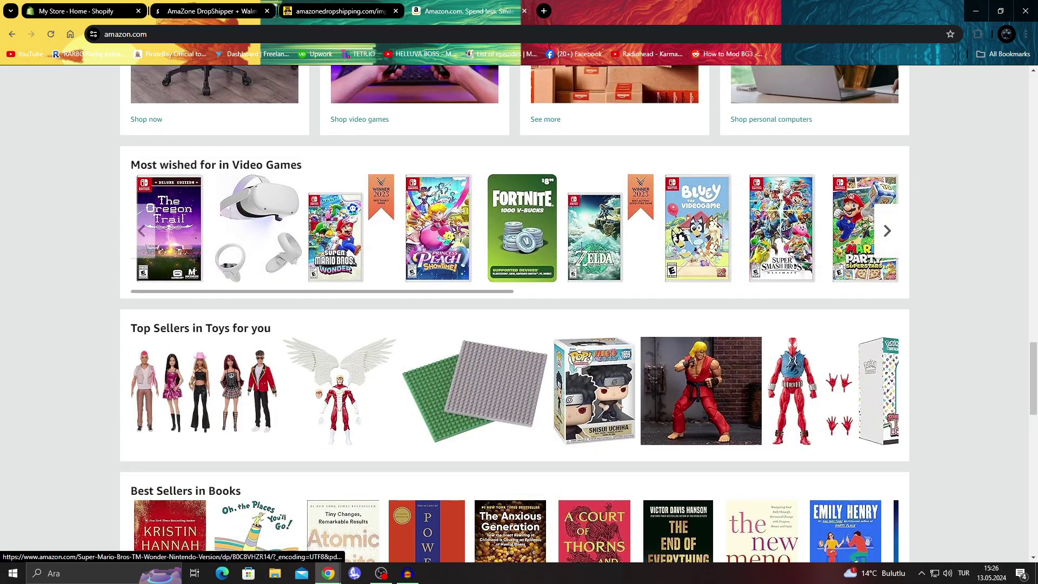
{"action": "scroll", "coordinate": [346, 129], "scroll_direction": "down", "scroll_amount": 3}
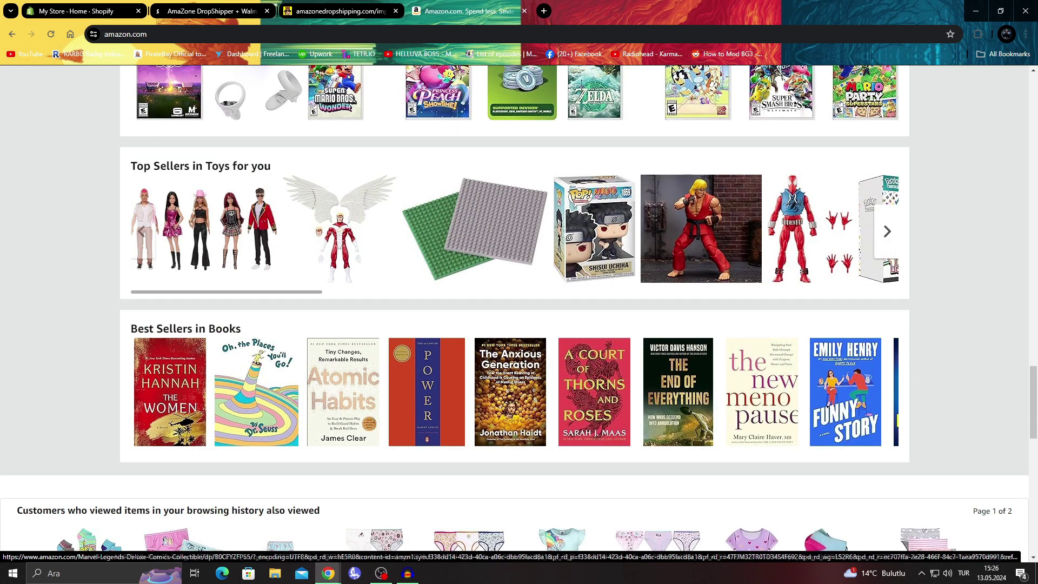
- Open the $12.99 Funko Pop Shisui Uchiha product page and copy its address
{"action": "left_click", "coordinate": [594, 229]}
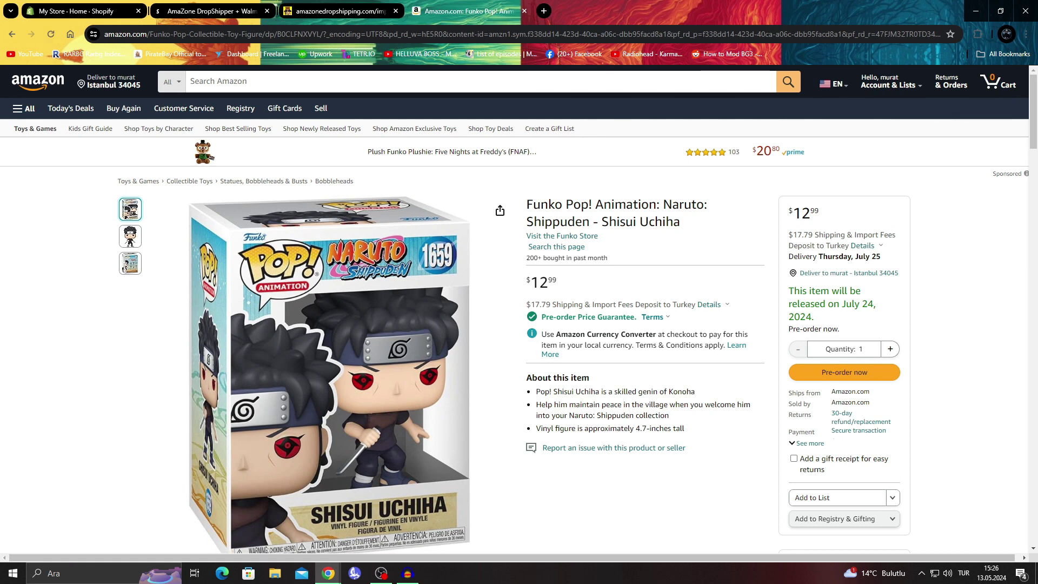
{"action": "left_click", "coordinate": [215, 34]}
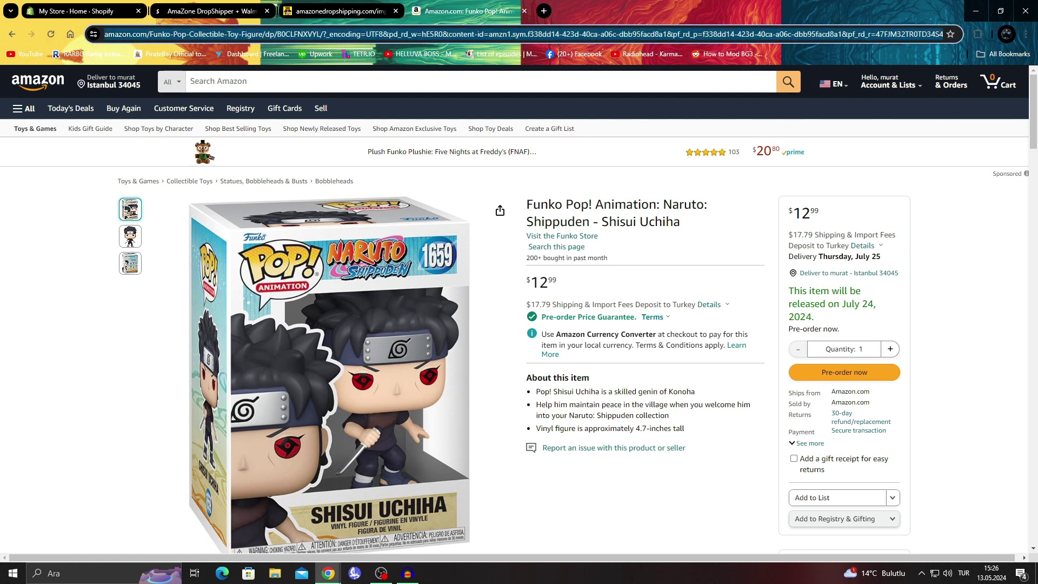
{"action": "right_click", "coordinate": [215, 34]}
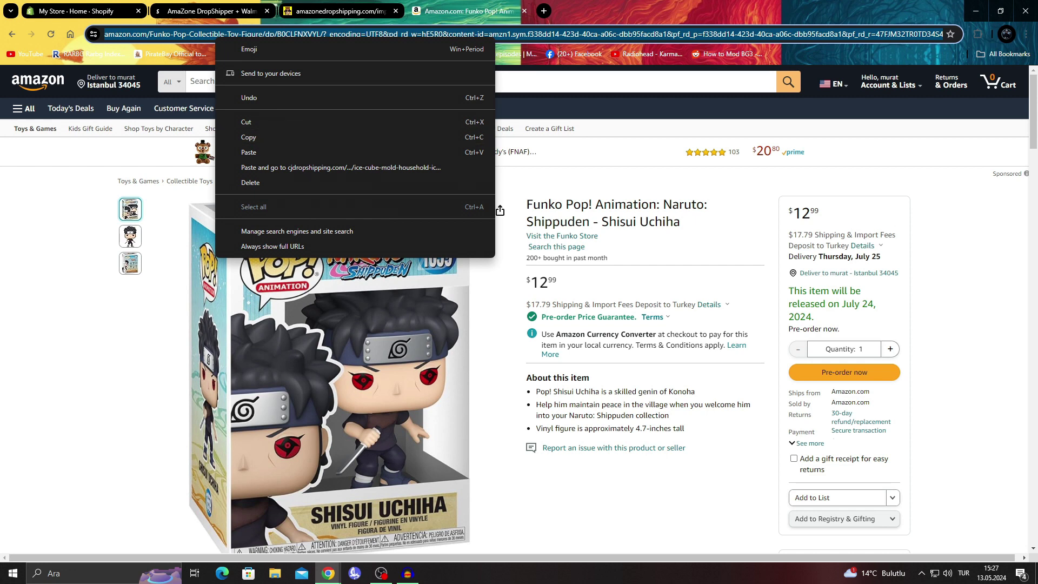
{"action": "left_click", "coordinate": [248, 137]}
{"action": "left_click", "coordinate": [249, 151]}
{"action": "right_click", "coordinate": [248, 34]}
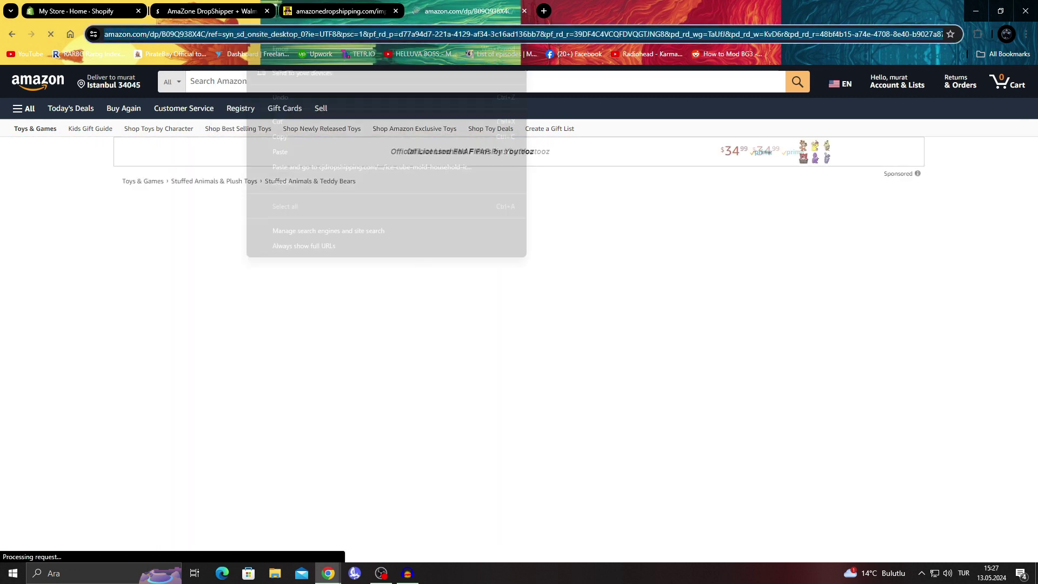
{"action": "left_click", "coordinate": [249, 137]}
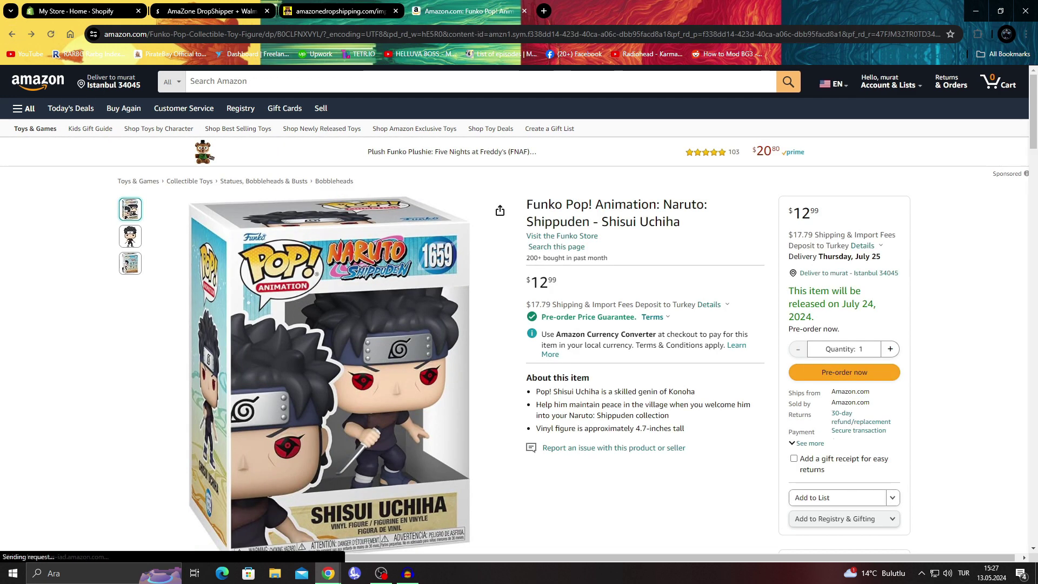
- Reselect the full product URL with Ctrl+L and copy it again
{"action": "key", "text": "ctrl+l"}
{"action": "right_click", "coordinate": [227, 35]}
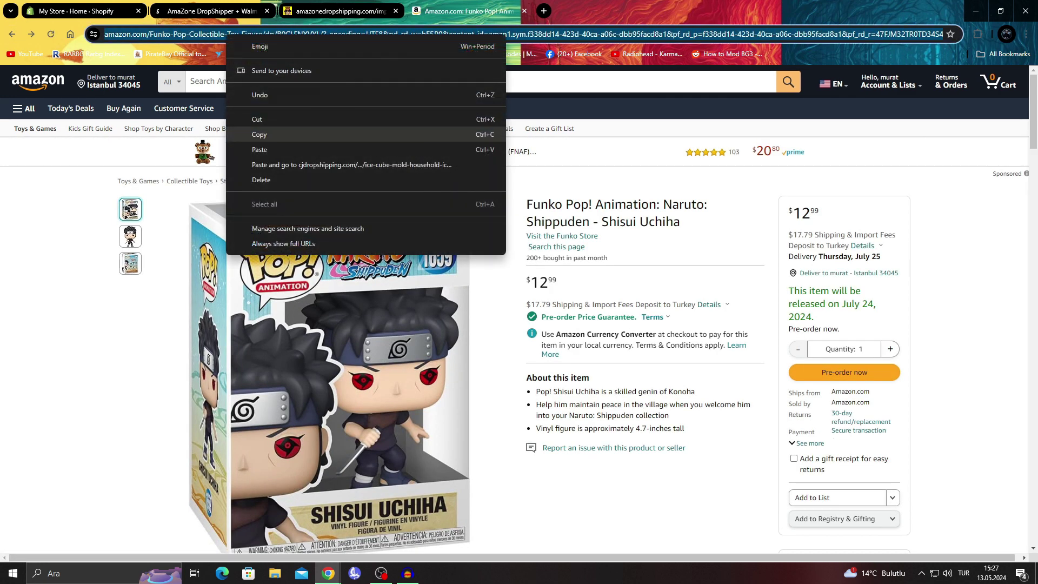
{"action": "left_click", "coordinate": [260, 134]}
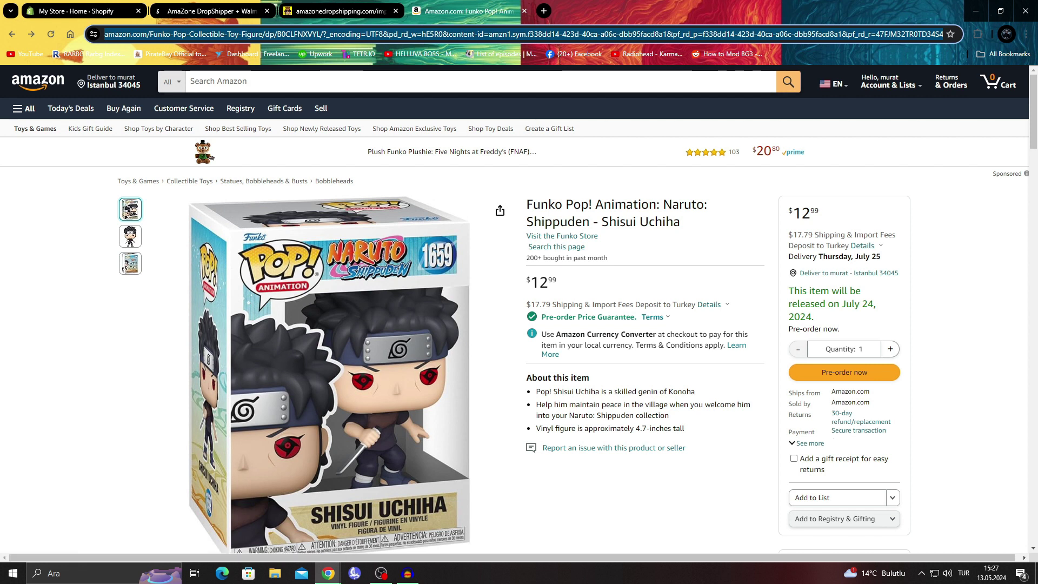
{"action": "scroll", "coordinate": [520, 308], "scroll_direction": "down", "scroll_amount": 5}
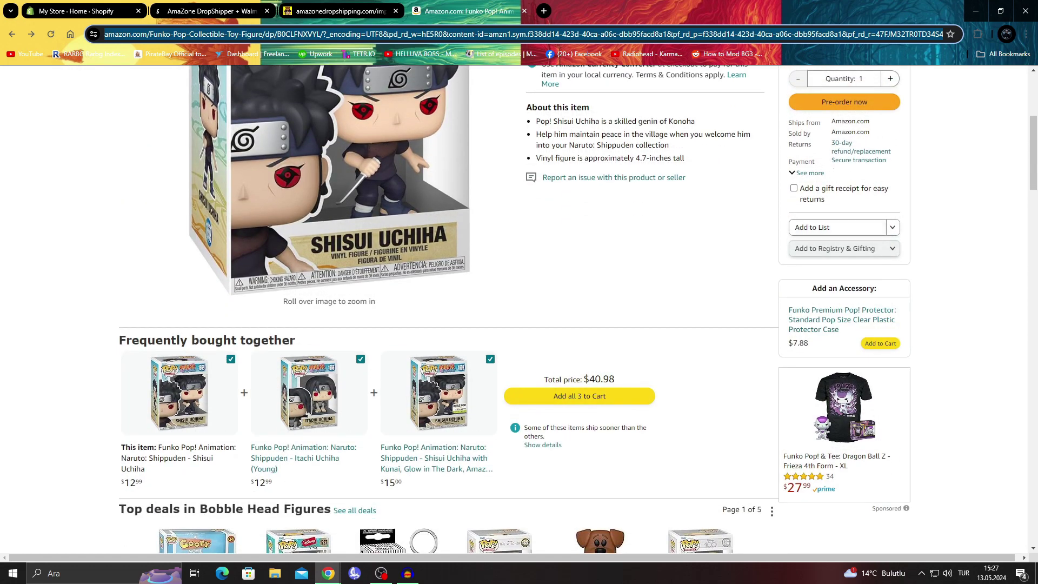
{"action": "scroll", "coordinate": [519, 308], "scroll_direction": "up", "scroll_amount": 3}
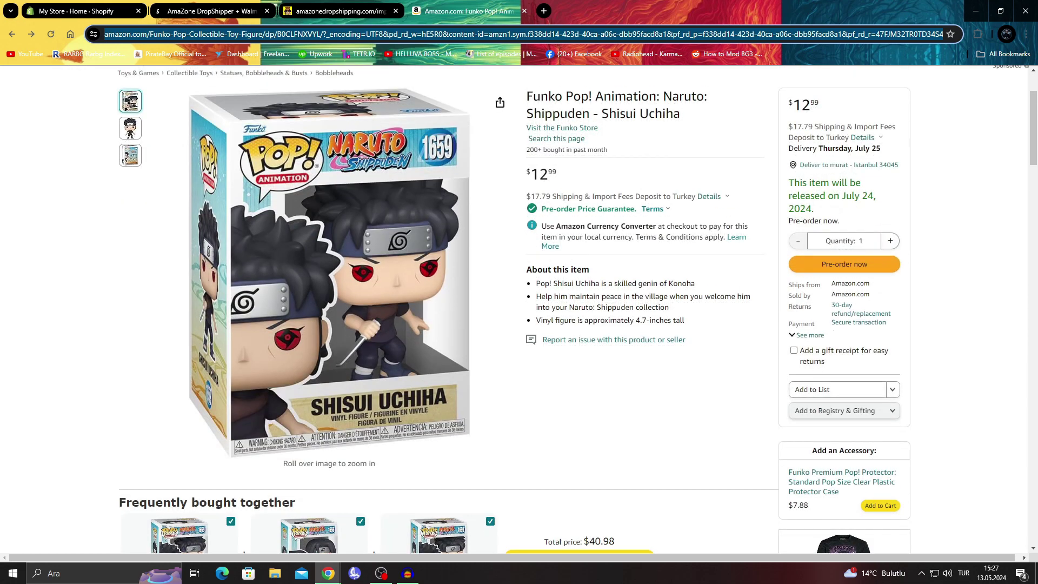
{"action": "scroll", "coordinate": [519, 309], "scroll_direction": "up", "scroll_amount": 2}
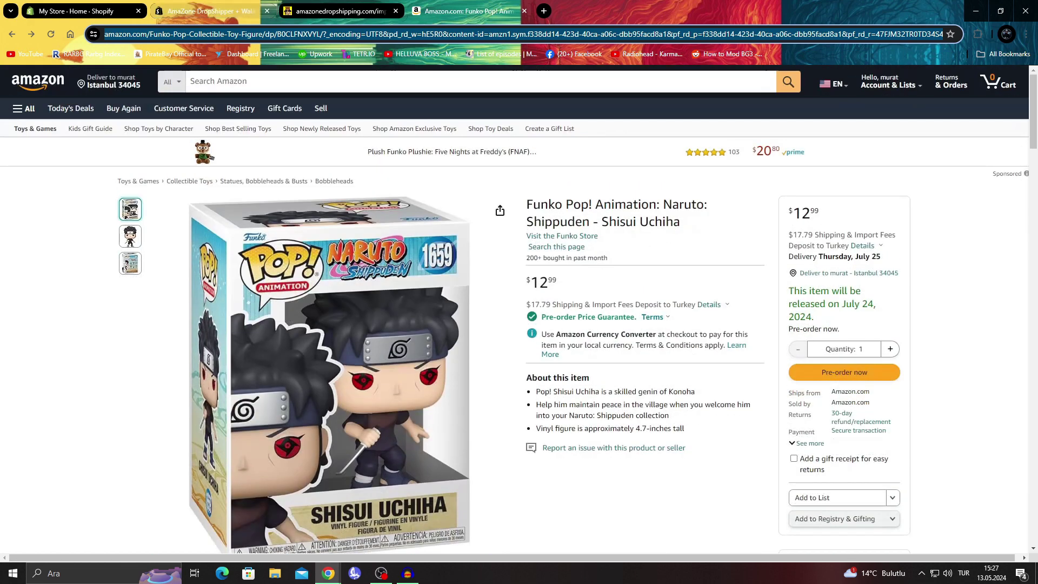
- Paste the Amazon product link into DropShipper's import field and fetch the product
{"action": "key", "text": "ctrl+shift+Tab"}
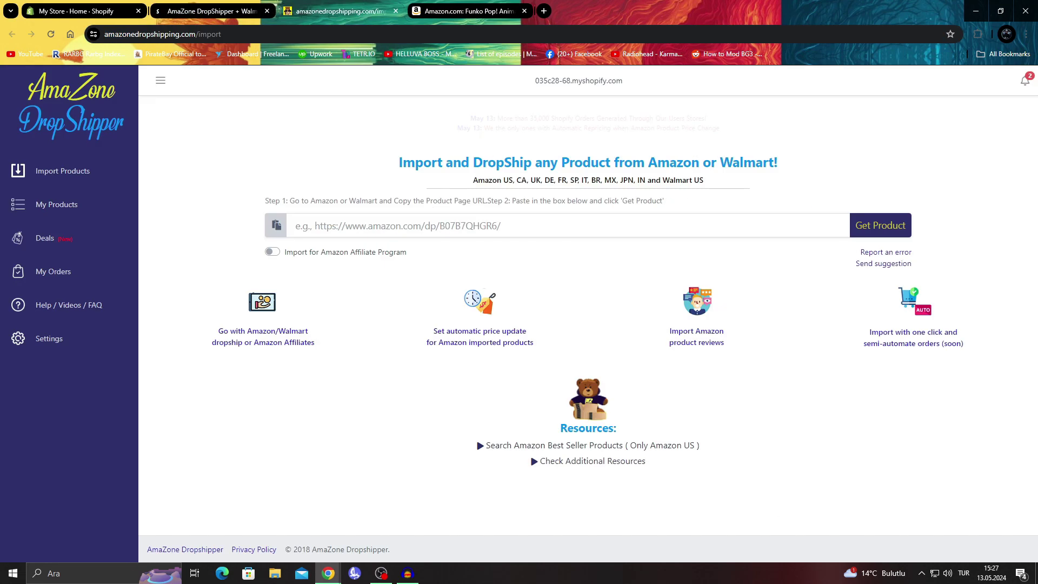
{"action": "left_click", "coordinate": [568, 226]}
{"action": "key", "text": "ctrl+v"}
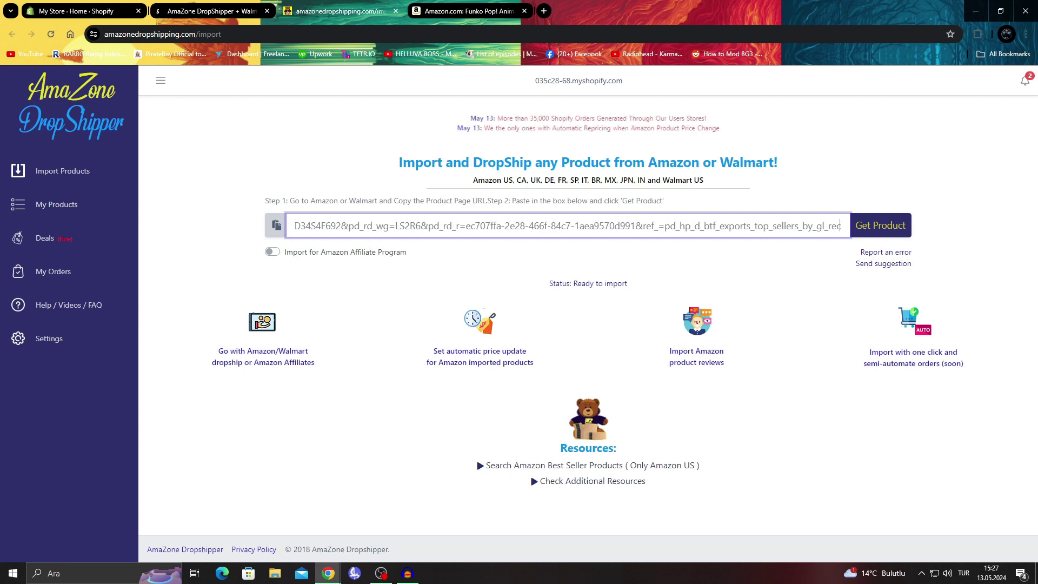
{"action": "key", "text": "Return"}
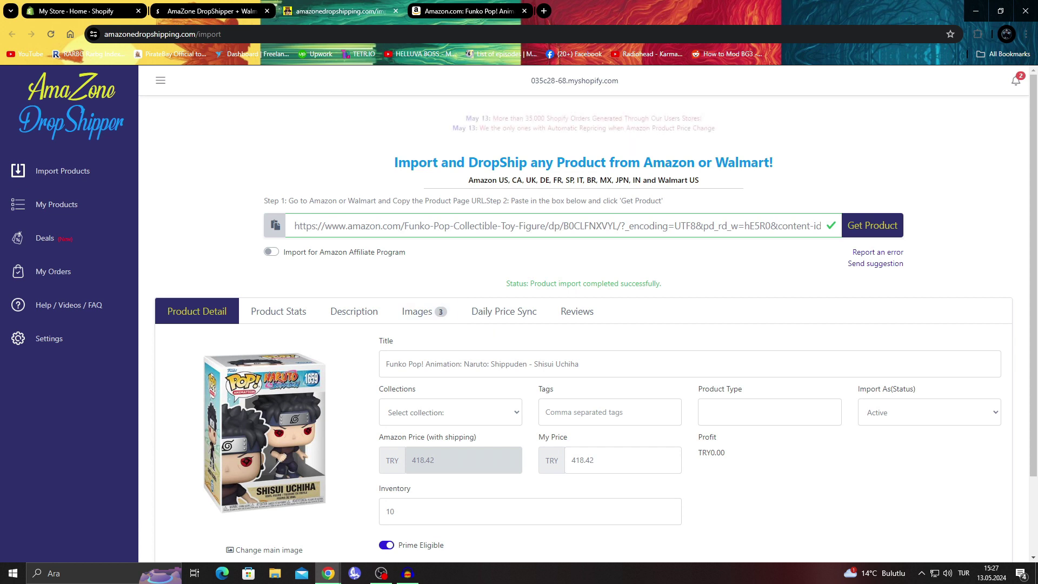
- Trim the title to 'Funko Pop! Naruto: Shippuden - Shisui Uchiha' by deleting 'Animation:'
{"action": "left_click_drag", "start_coordinate": [464, 364], "coordinate": [425, 364]}
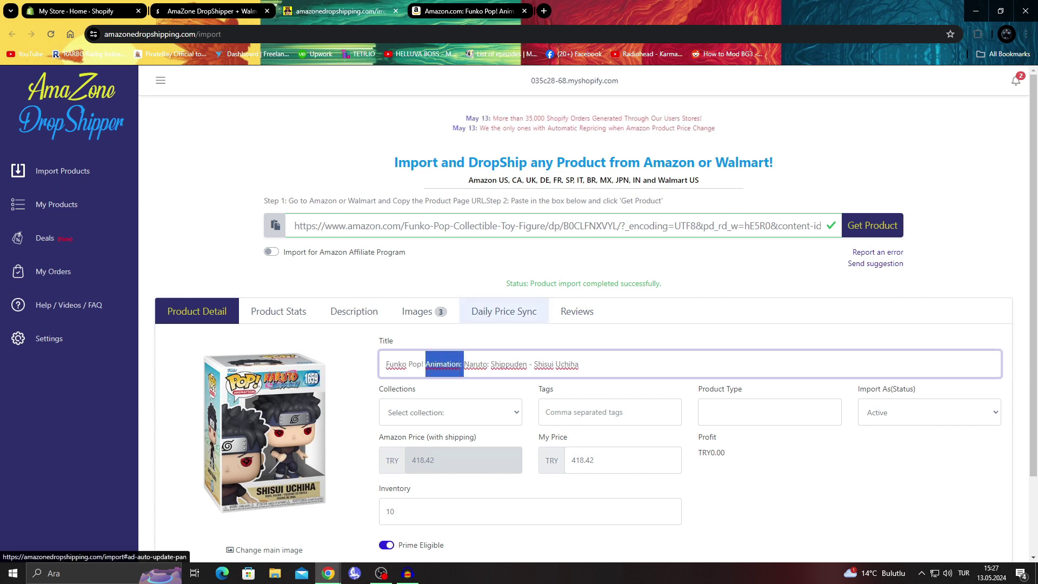
{"action": "key", "text": "BackSpace"}
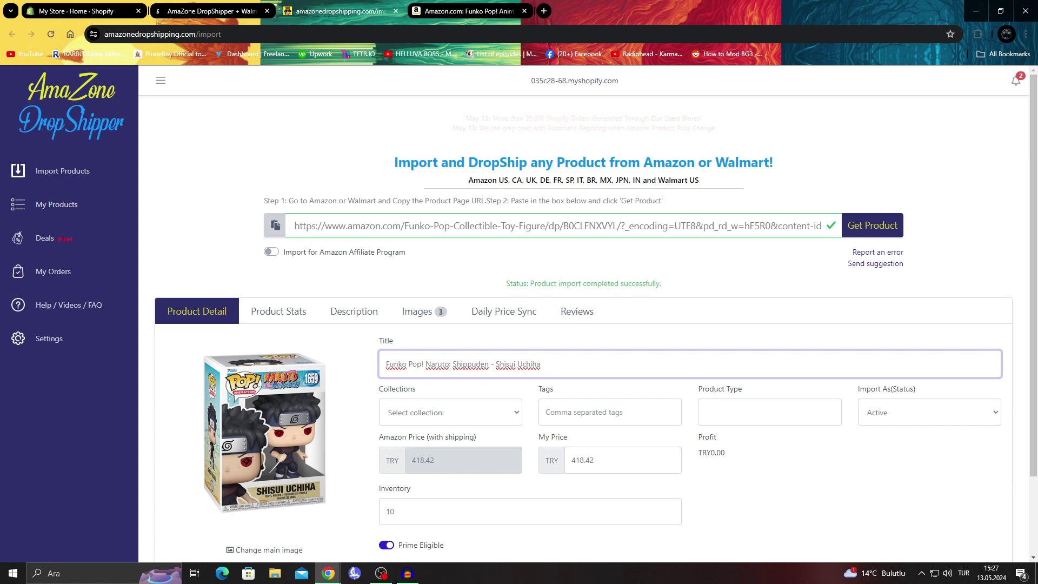
{"action": "scroll", "coordinate": [588, 319], "scroll_direction": "down", "scroll_amount": 3}
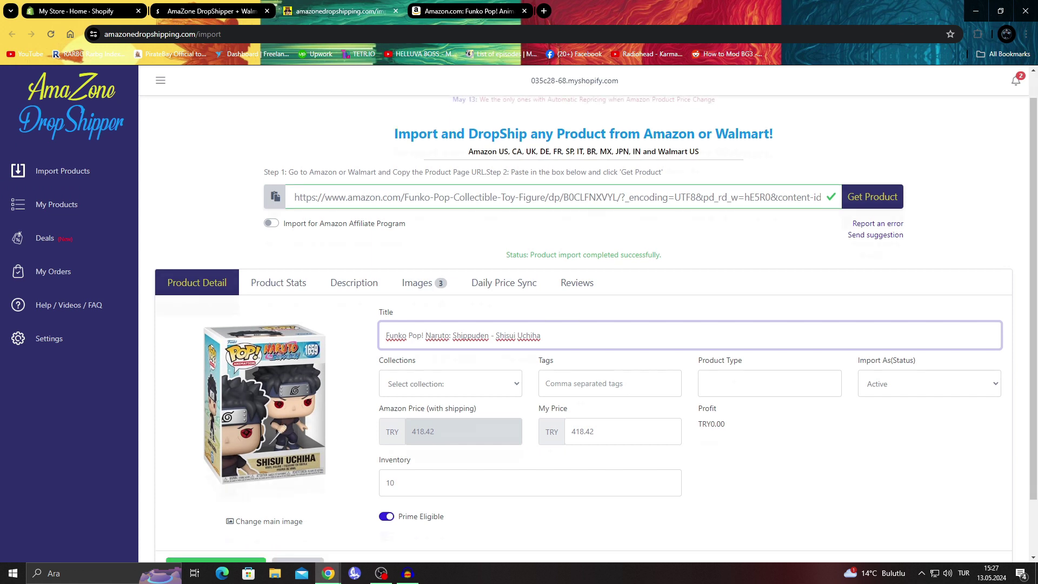
- Review the Product Stats and Description tabs, close the Amazon tab, and return to Product Detail
{"action": "left_click", "coordinate": [278, 217]}
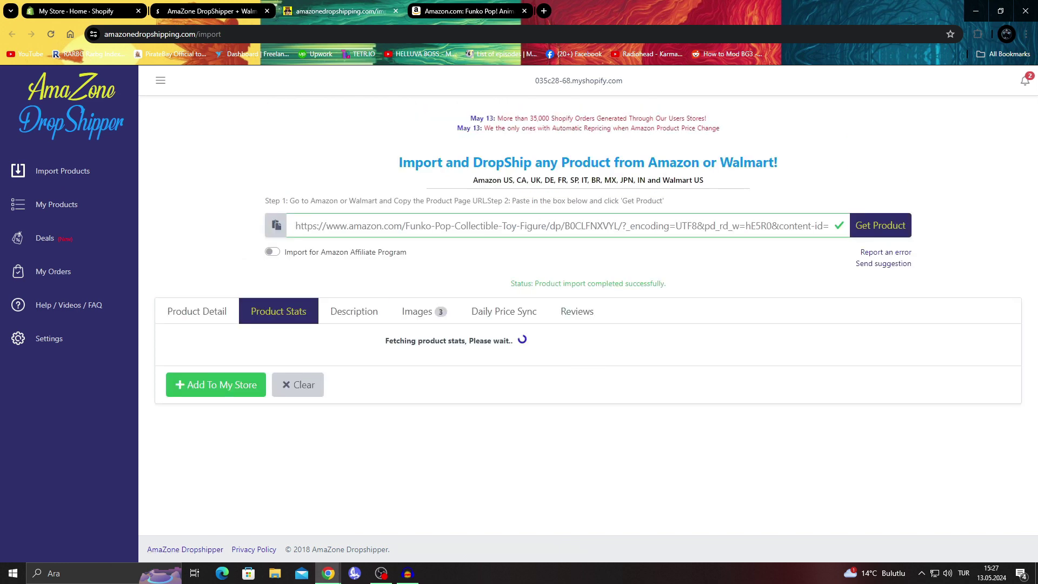
{"action": "left_click_drag", "start_coordinate": [385, 341], "coordinate": [512, 341]}
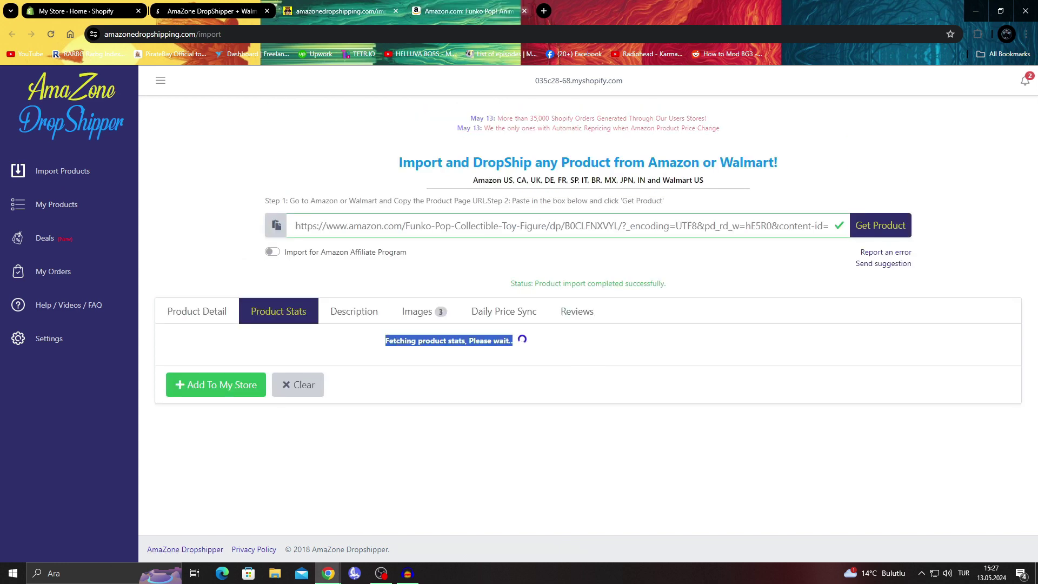
{"action": "left_click", "coordinate": [524, 11]}
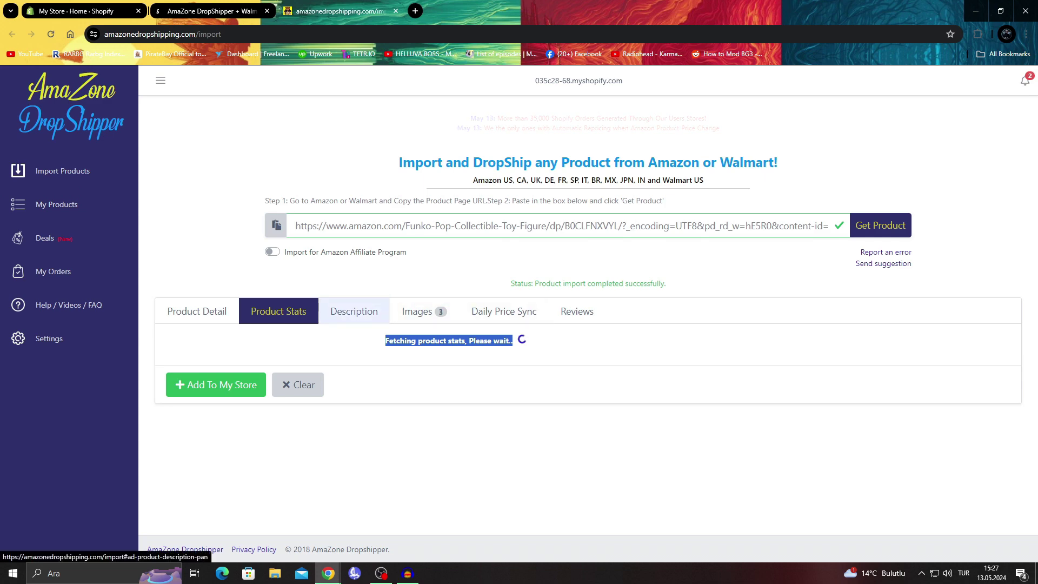
{"action": "left_click", "coordinate": [354, 311]}
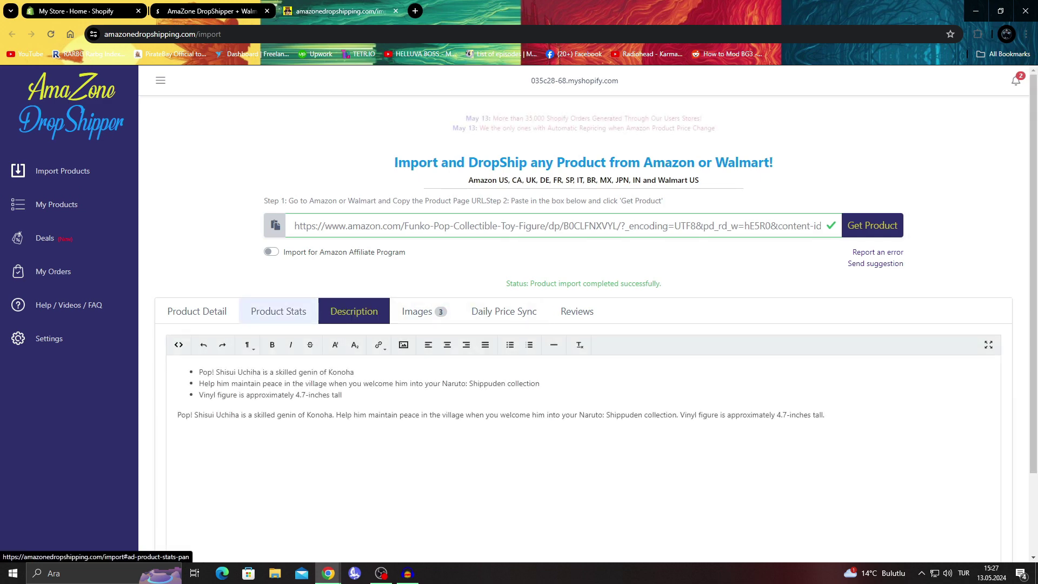
{"action": "left_click", "coordinate": [278, 311]}
{"action": "left_click", "coordinate": [197, 311]}
- Change My Price from 418.42 to 500 TRY, giving a TRY81.58 profit
{"action": "scroll", "coordinate": [197, 311], "scroll_direction": "down", "scroll_amount": 2}
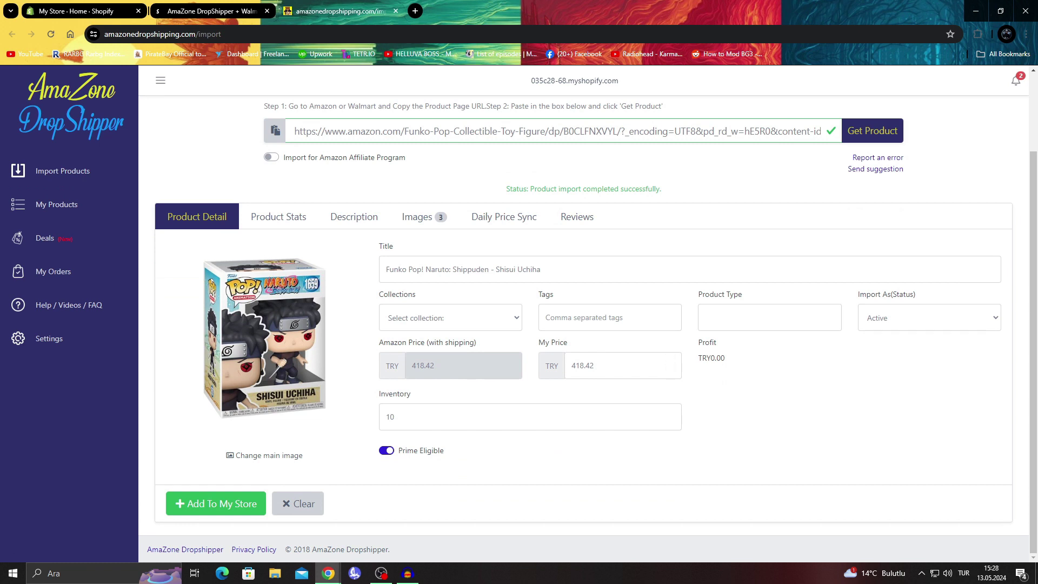
{"action": "triple_click", "coordinate": [427, 343]}
{"action": "left_click", "coordinate": [616, 365]}
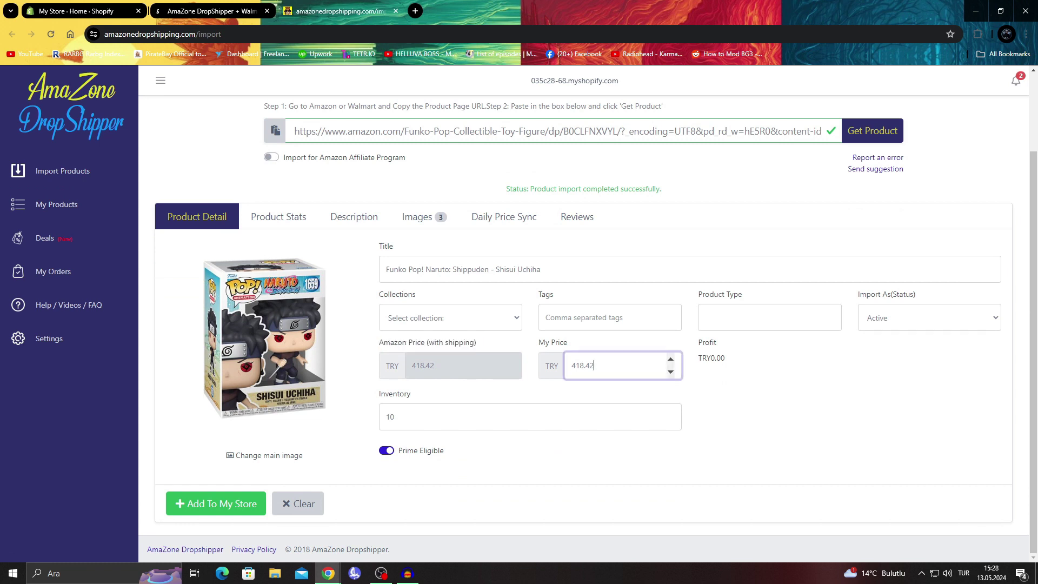
{"action": "left_click_drag", "start_coordinate": [594, 365], "coordinate": [571, 365]}
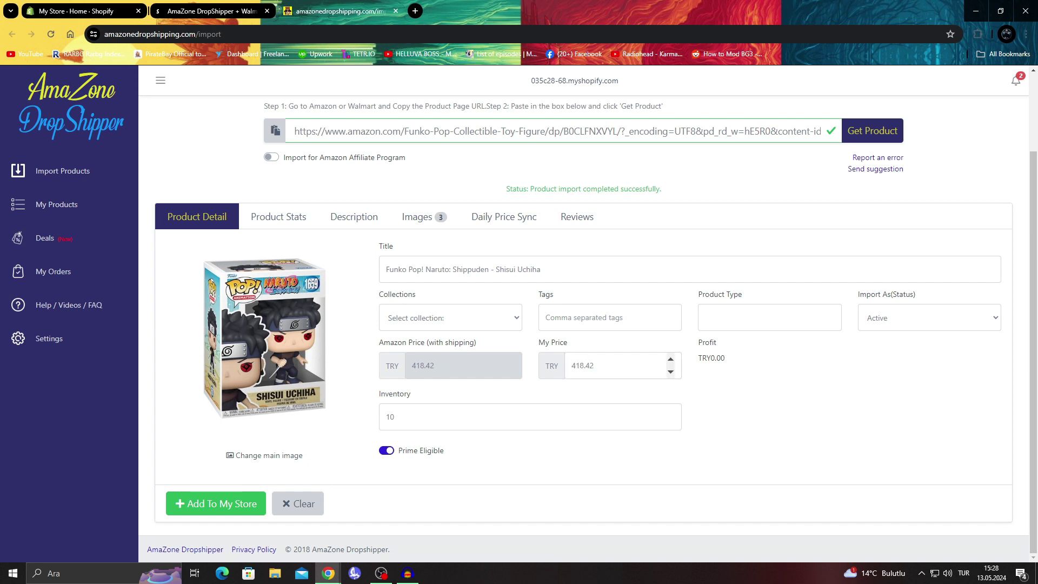
{"action": "double_click", "coordinate": [582, 366]}
{"action": "type", "text": "500"}
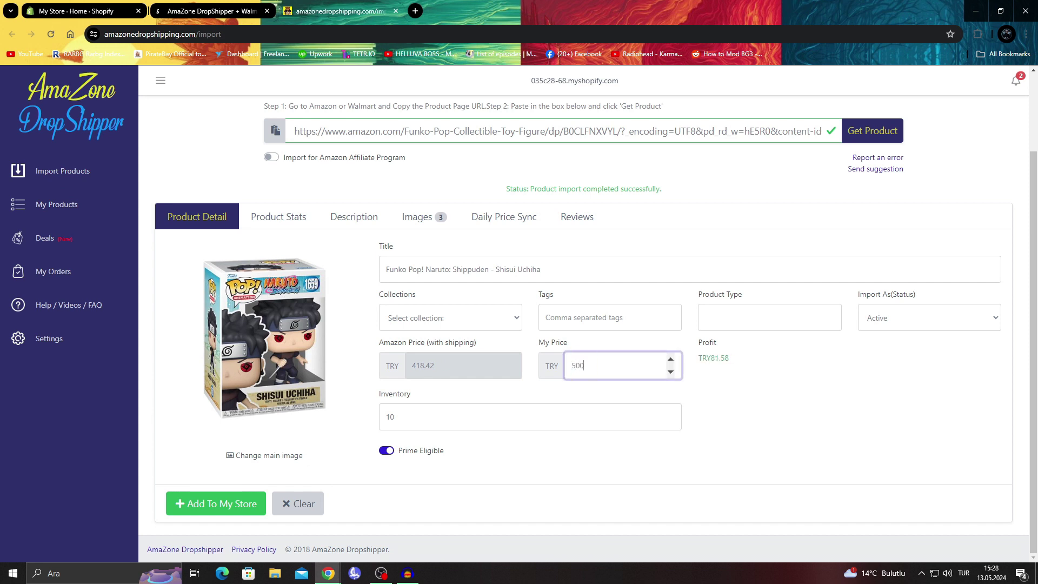
{"action": "left_click_drag", "start_coordinate": [702, 358], "coordinate": [729, 358]}
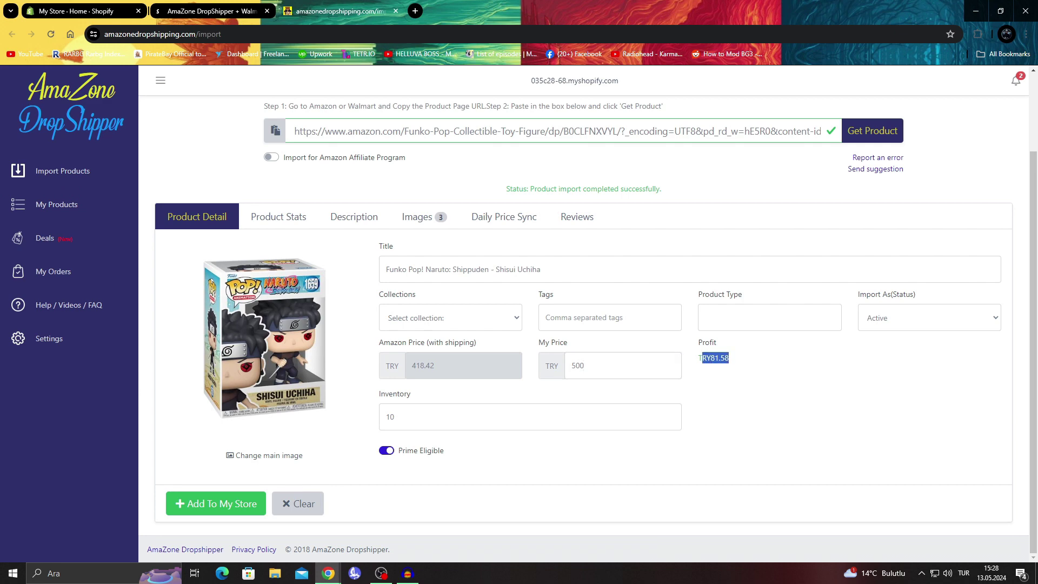
{"action": "left_click", "coordinate": [417, 216]}
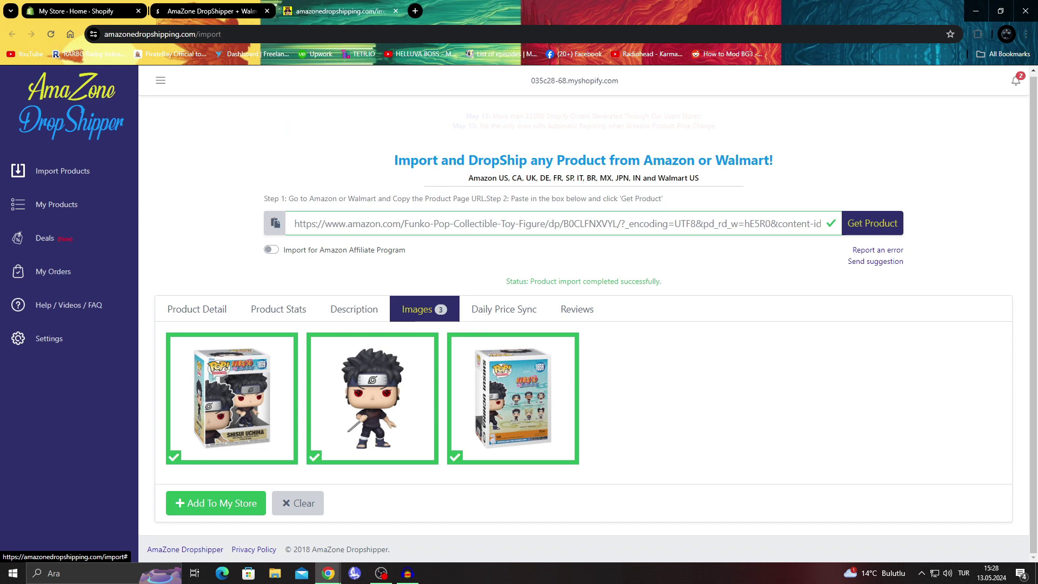
- Look over the Description, Product Stats and Daily Price Sync tabs, then recheck the 500 TRY price
{"action": "left_click", "coordinate": [513, 399]}
{"action": "left_click", "coordinate": [354, 308]}
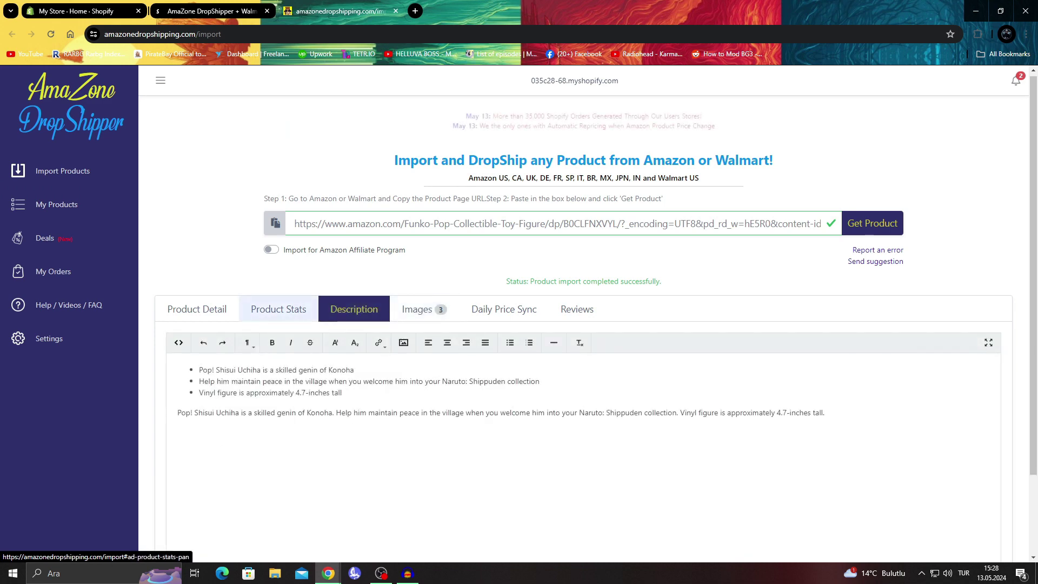
{"action": "left_click", "coordinate": [278, 309]}
{"action": "left_click", "coordinate": [504, 311]}
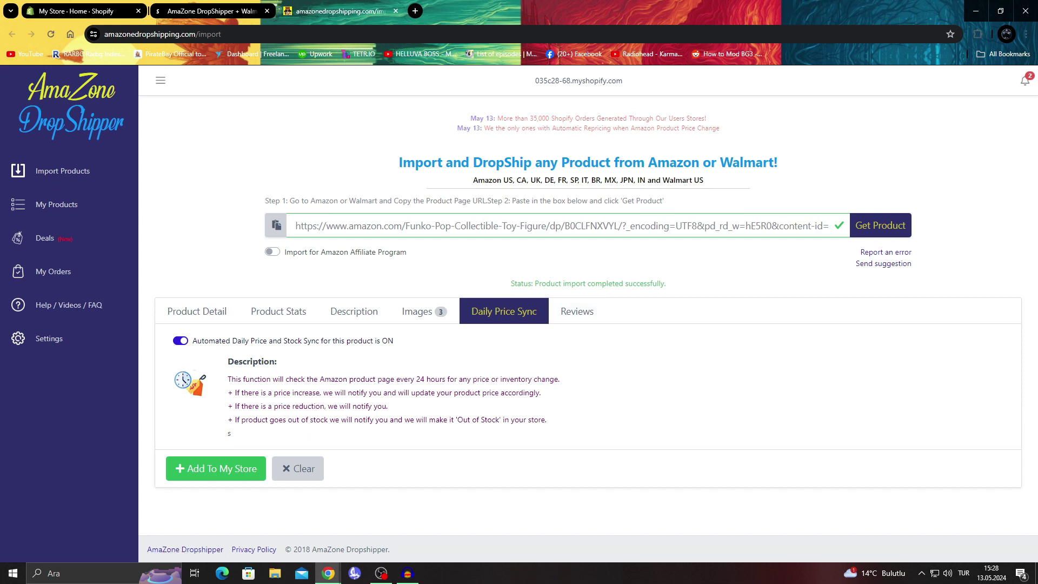
{"action": "left_click", "coordinate": [197, 311]}
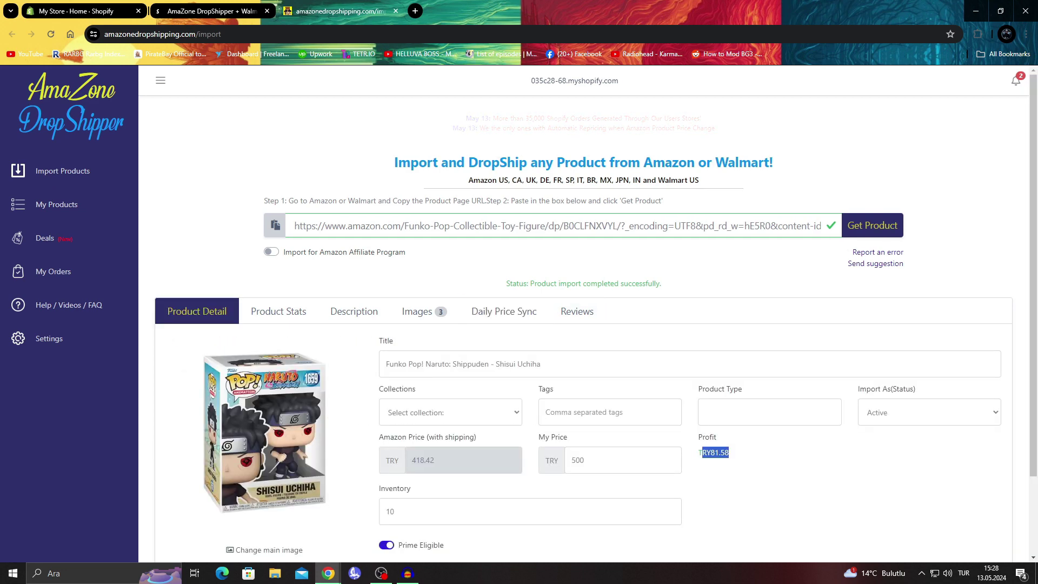
{"action": "scroll", "coordinate": [584, 325], "scroll_direction": "down", "scroll_amount": 2}
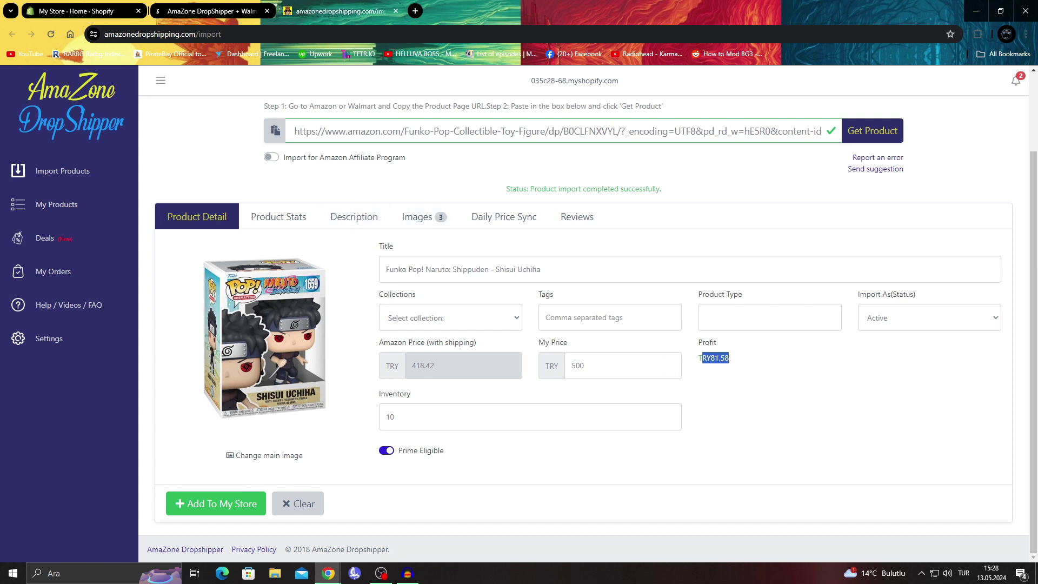
{"action": "double_click", "coordinate": [577, 365]}
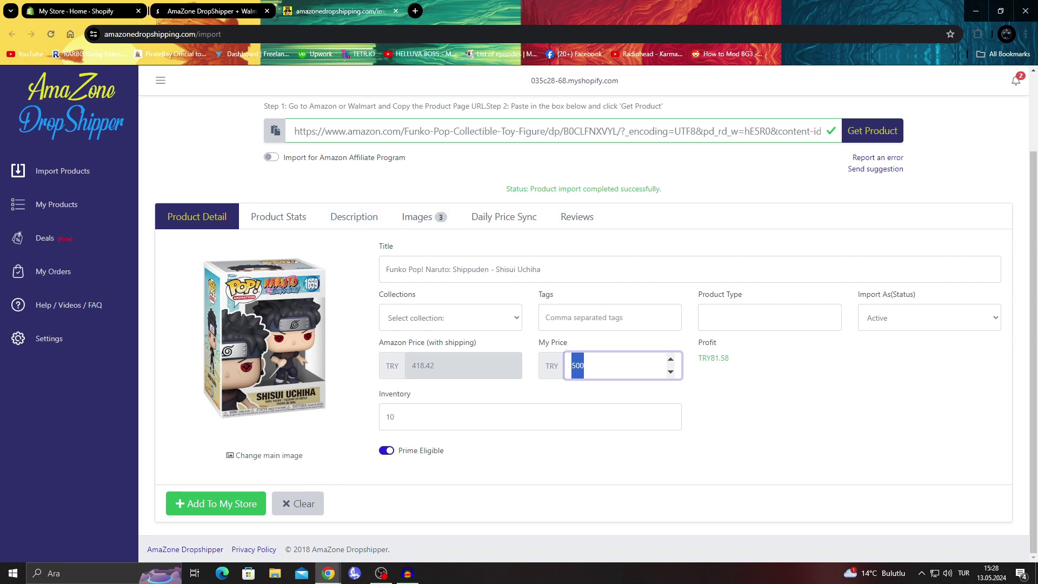
- Add the Funko Pop to the Shopify store and open its storefront product page
{"action": "left_click", "coordinate": [216, 503]}
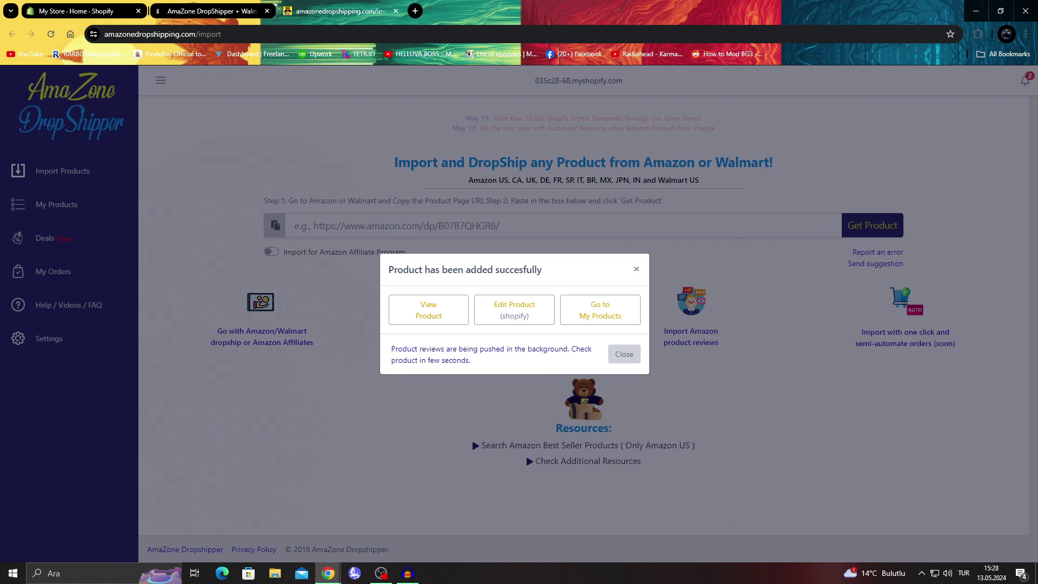
{"action": "left_click", "coordinate": [429, 310]}
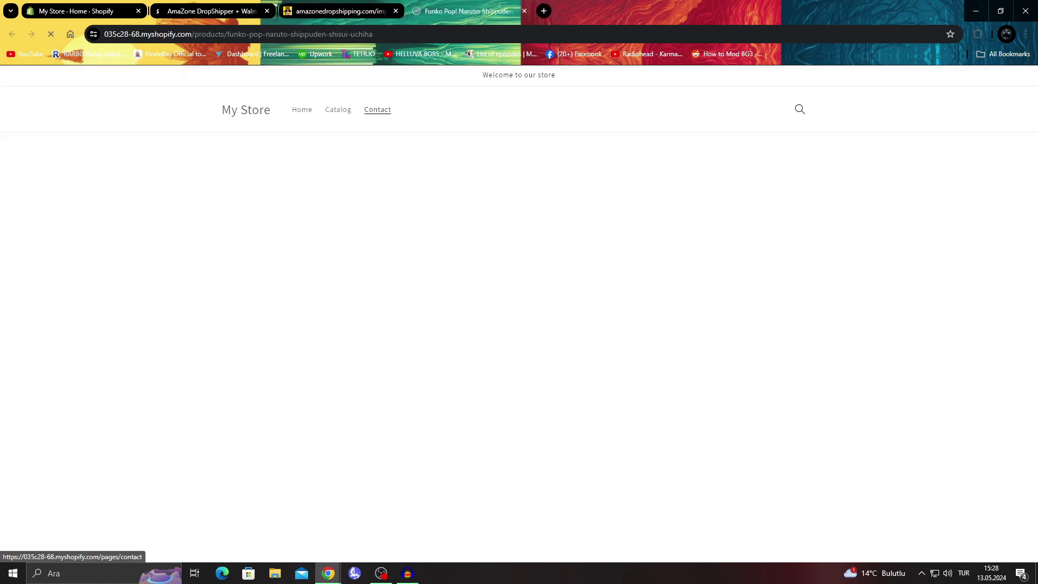